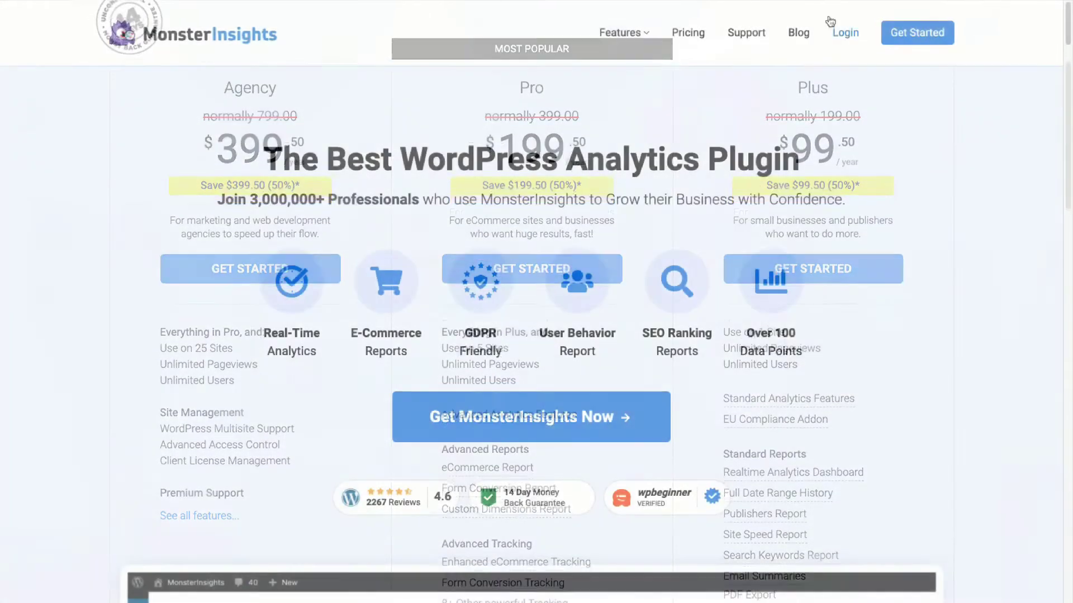
Sign into the MonsterInsights account, download the Pro 8.5.0 plugin zip, and return to WordPress.
click(838, 35)
click(253, 428)
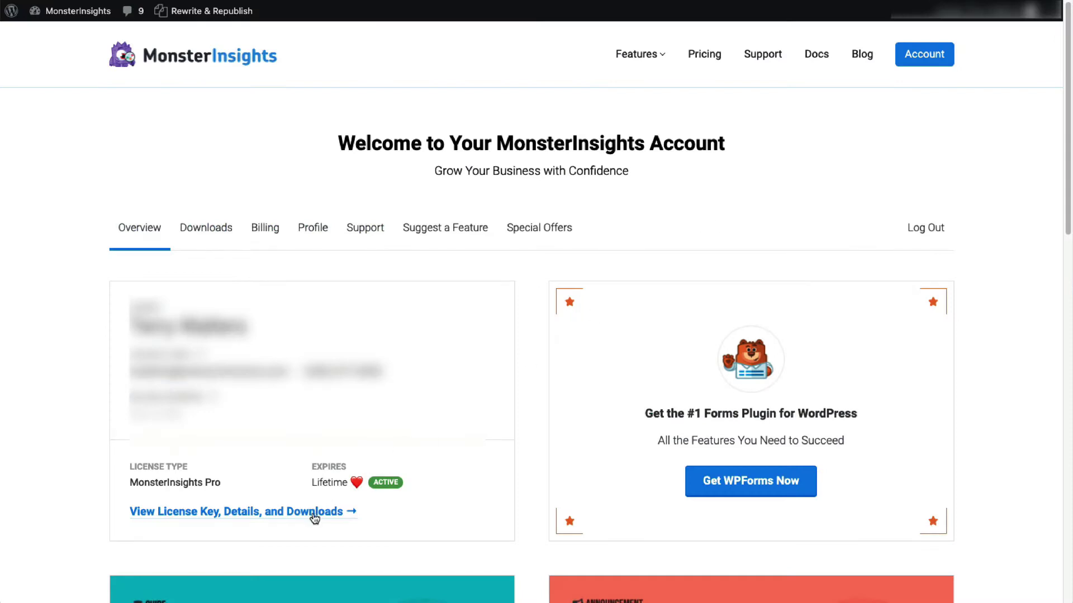
click(313, 516)
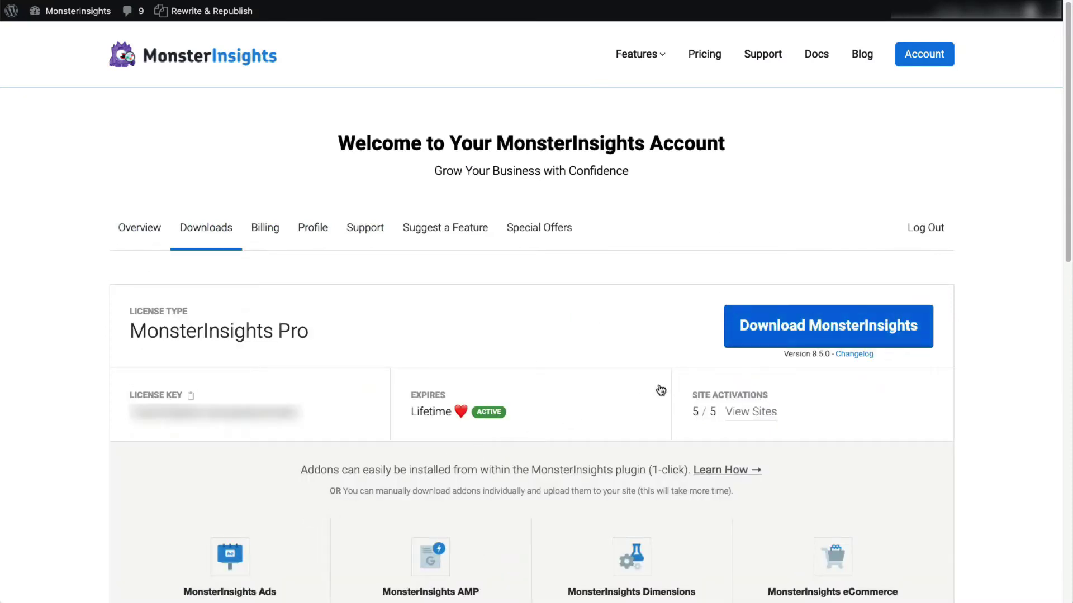
click(824, 335)
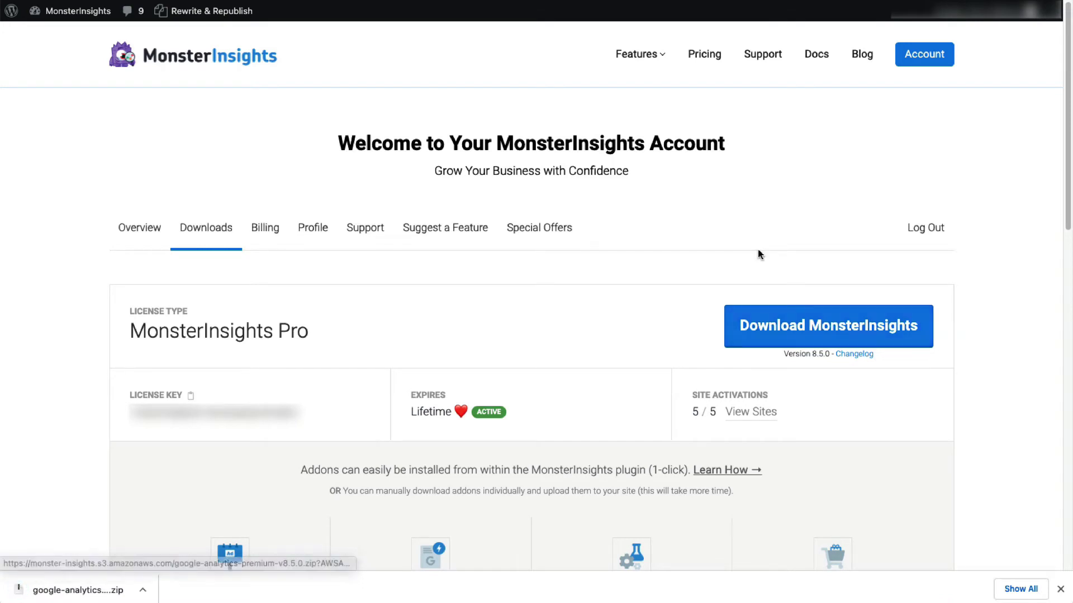
click(289, 37)
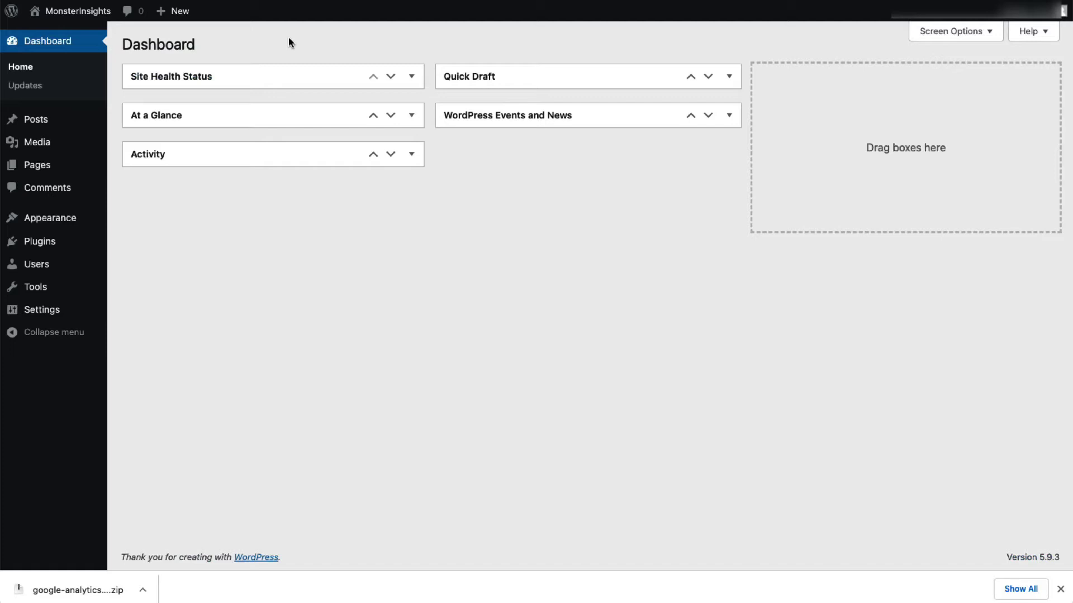
Upload google-analytics-premium-v8.5.0.zip as a new plugin, install it, and activate it.
mouse_move(69, 249)
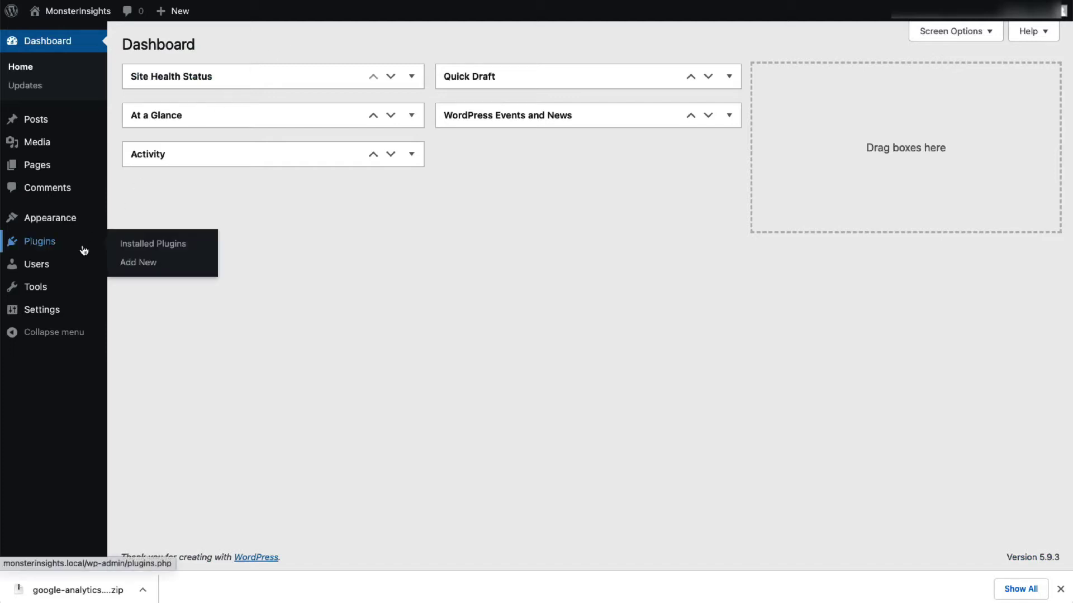
click(129, 271)
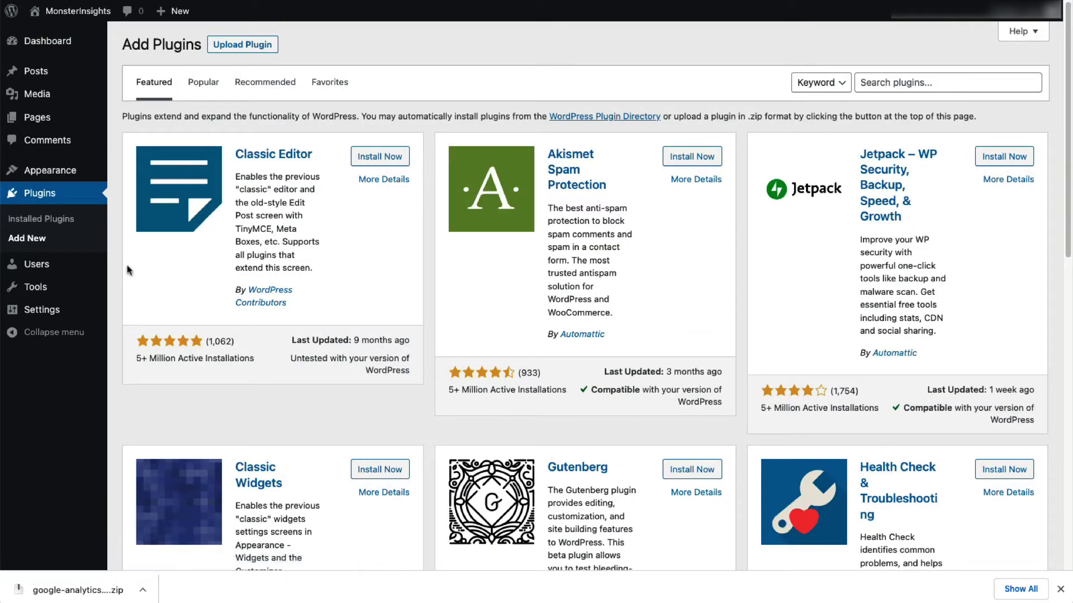
click(253, 50)
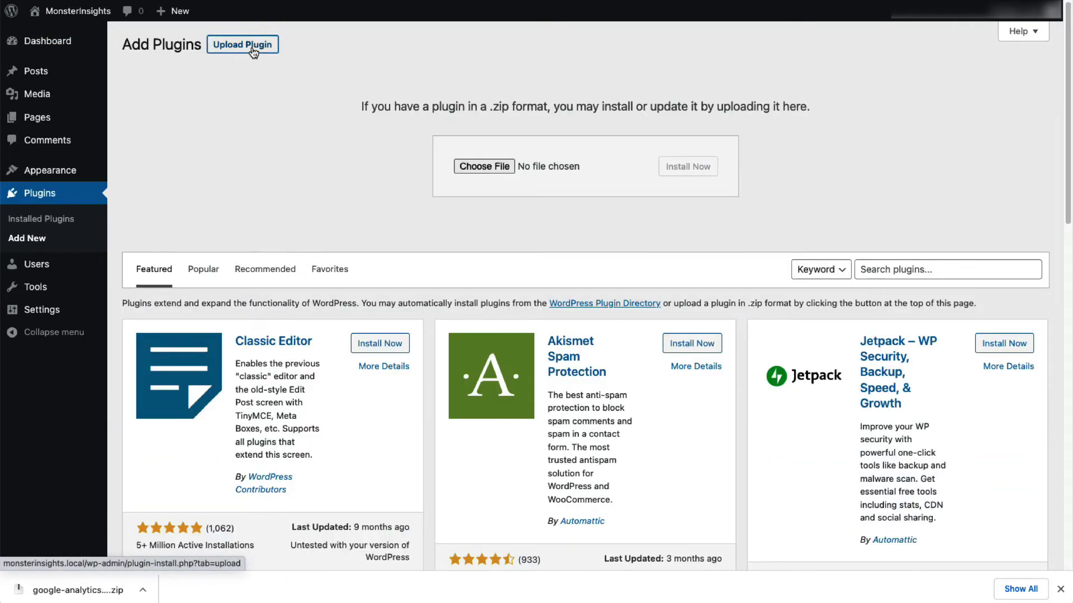
drag(72, 590, 513, 169)
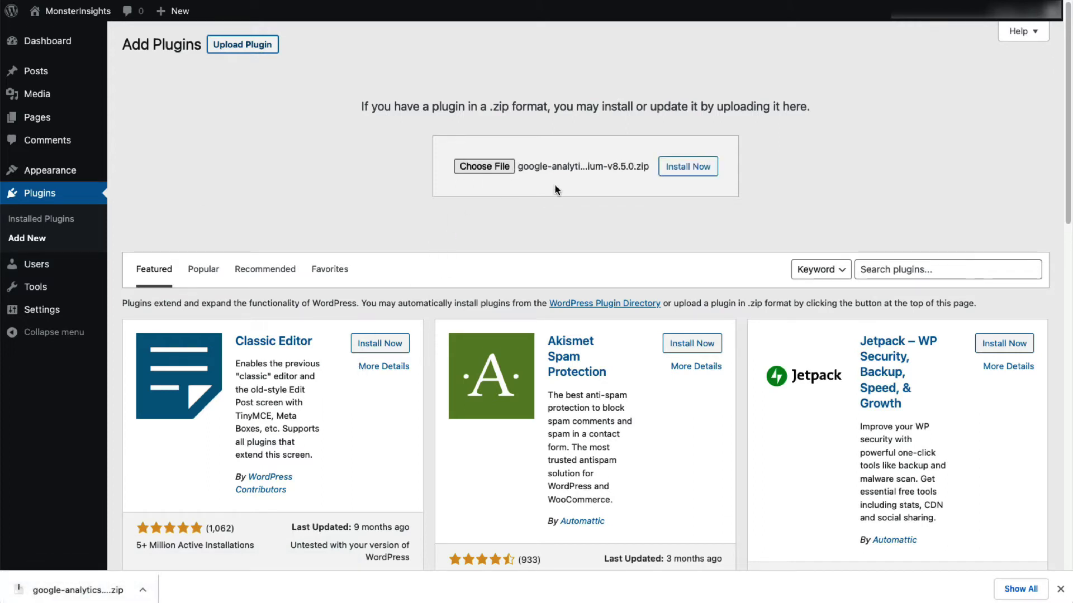
click(681, 173)
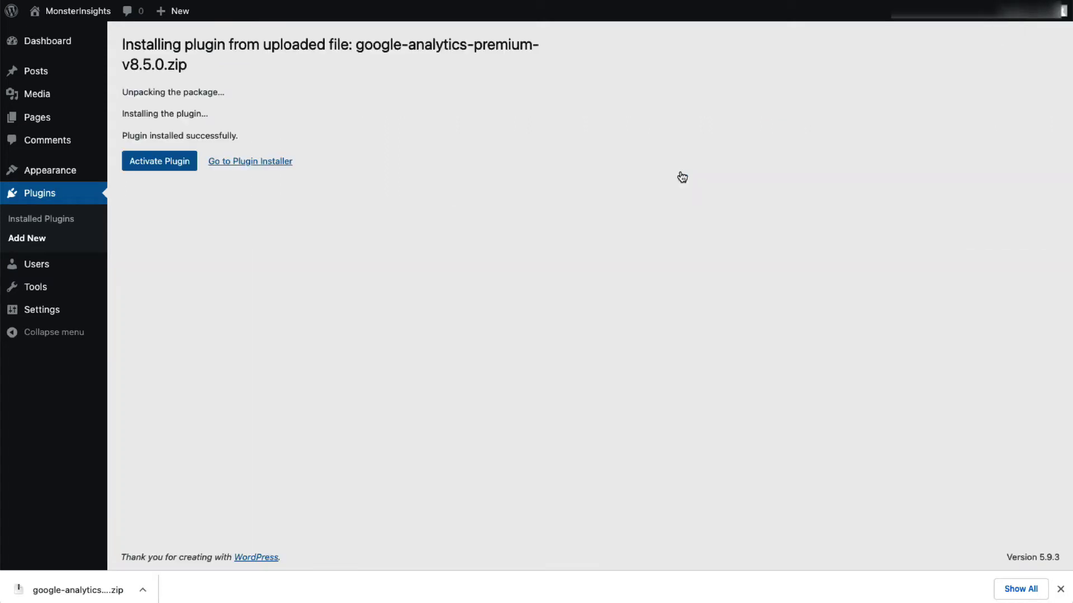
click(178, 165)
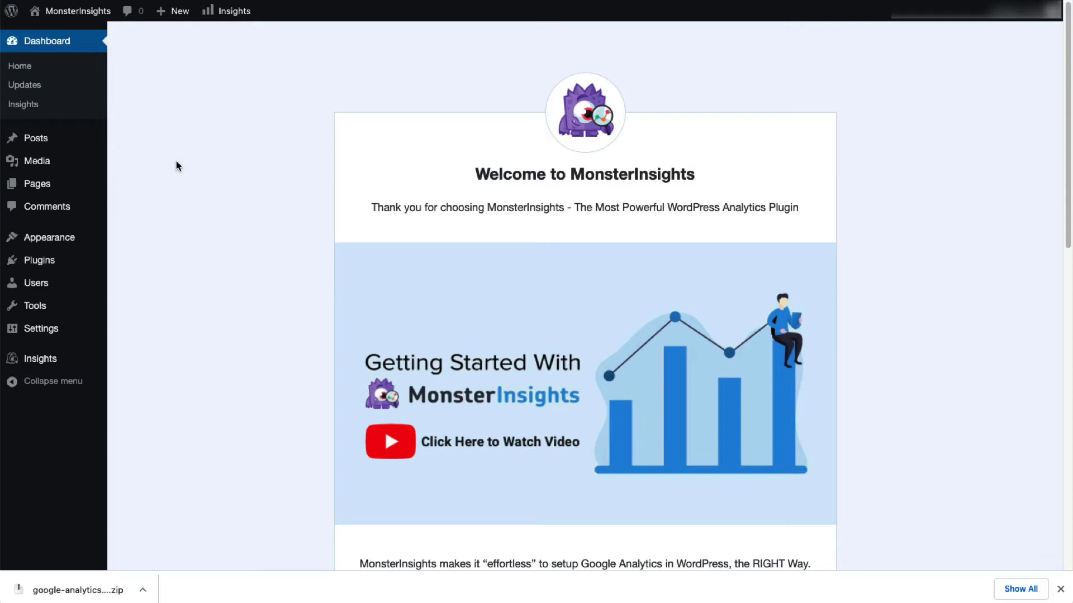
Launch the MonsterInsights setup wizard and choose Ecommerce as the site type.
scroll(391, 251, down, 6)
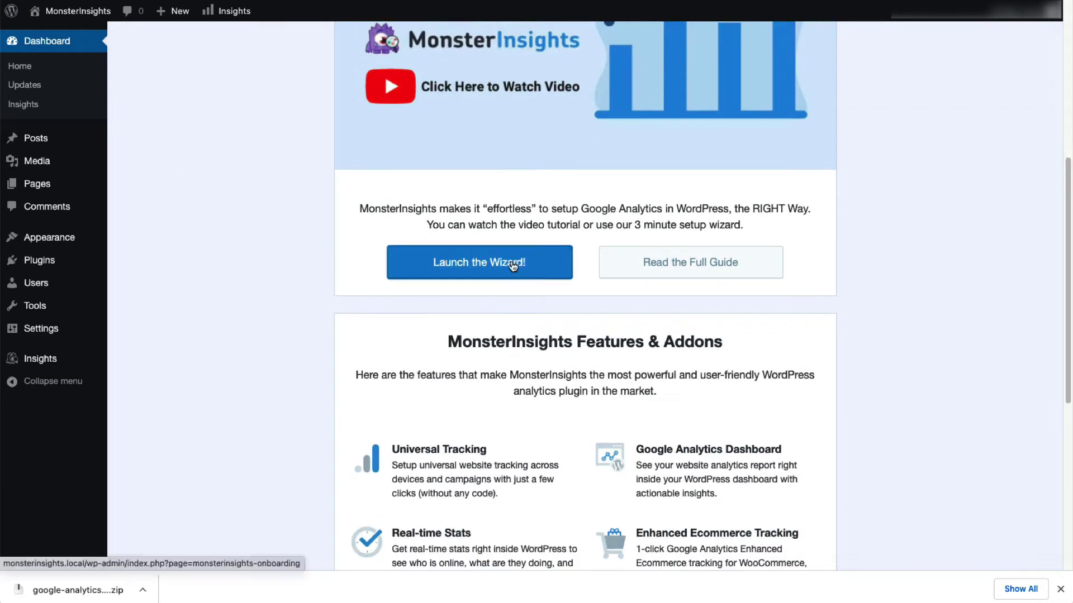
click(513, 265)
click(325, 374)
click(386, 435)
Paste the Pro license key from the account page and connect MonsterInsights to Google Analytics.
click(408, 346)
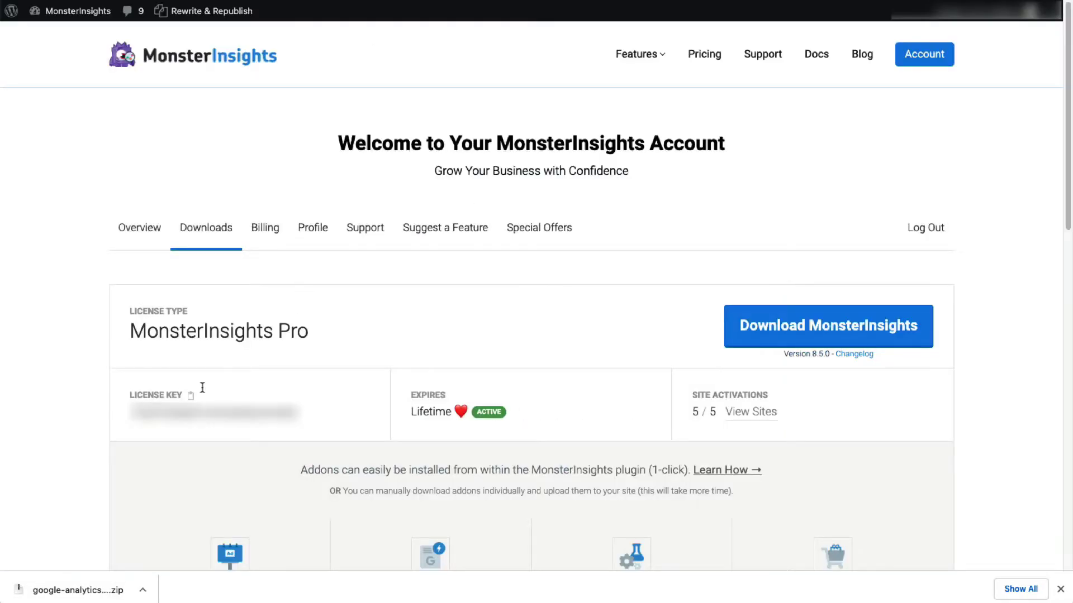
click(191, 397)
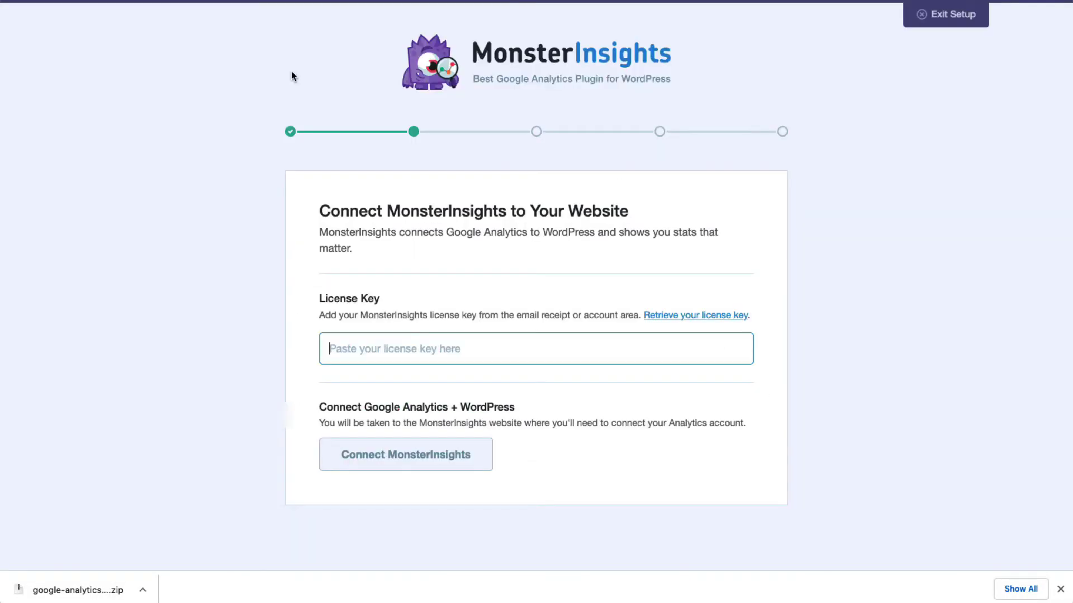
right_click(348, 341)
click(372, 440)
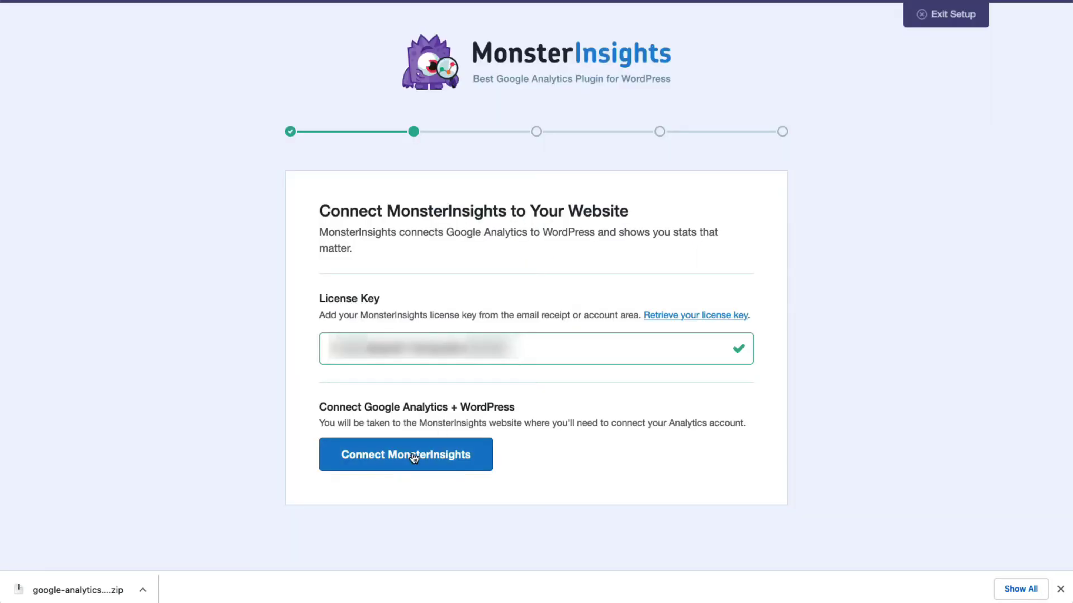
click(416, 453)
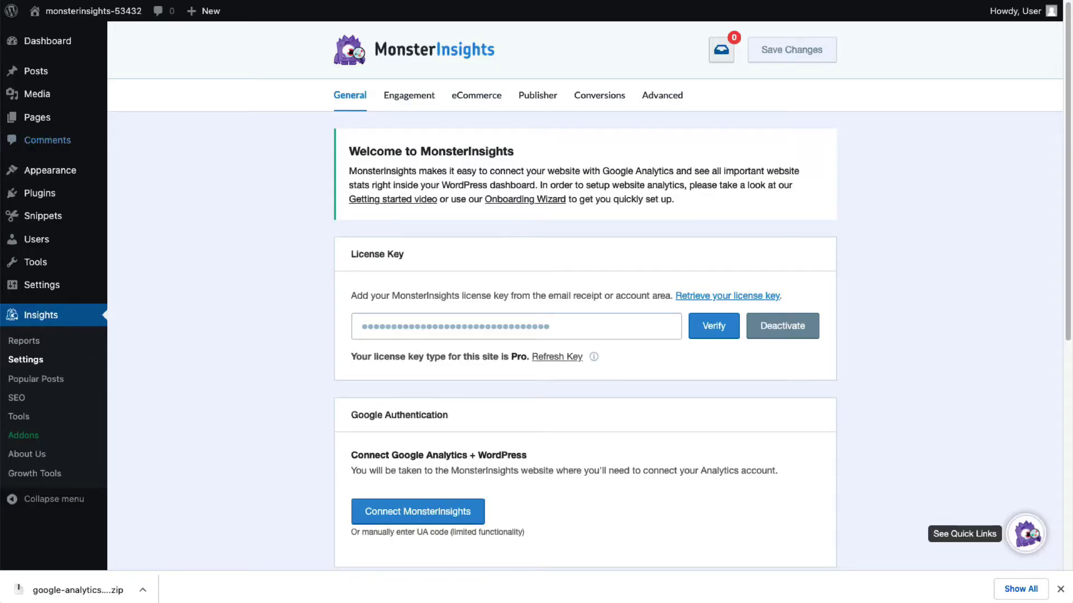
click(395, 515)
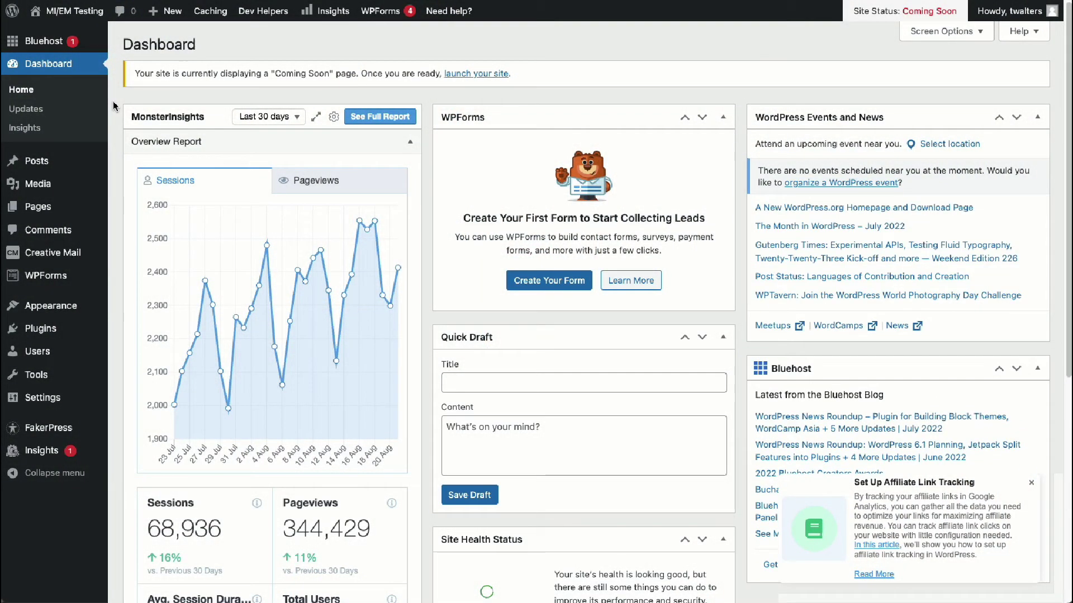
mouse_move(35, 458)
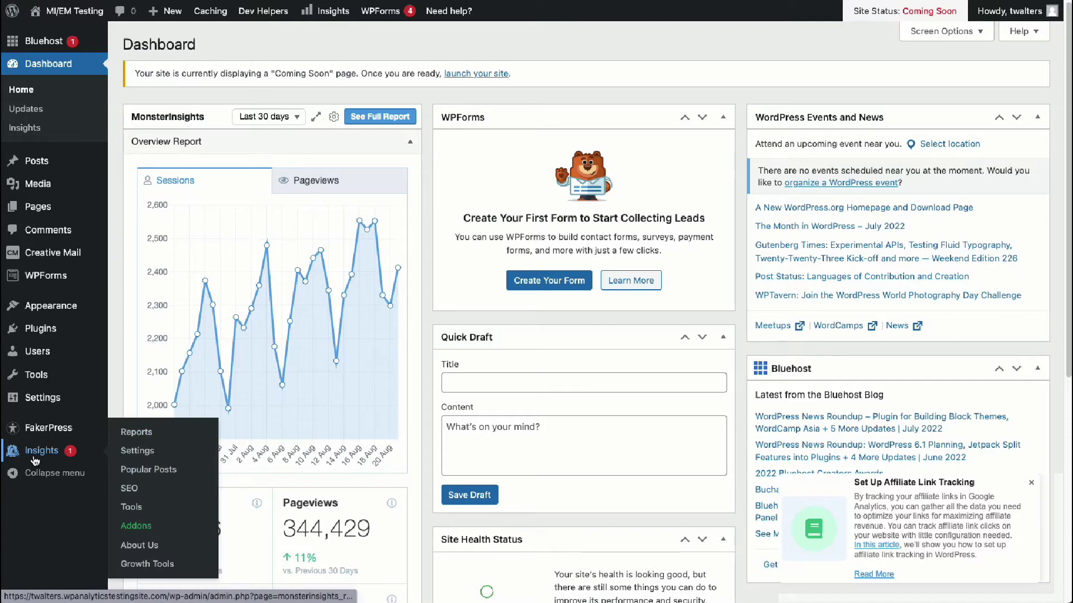
Open the MonsterInsights Publishers report and scroll down to the Top Outbound Links panel.
click(131, 434)
click(208, 97)
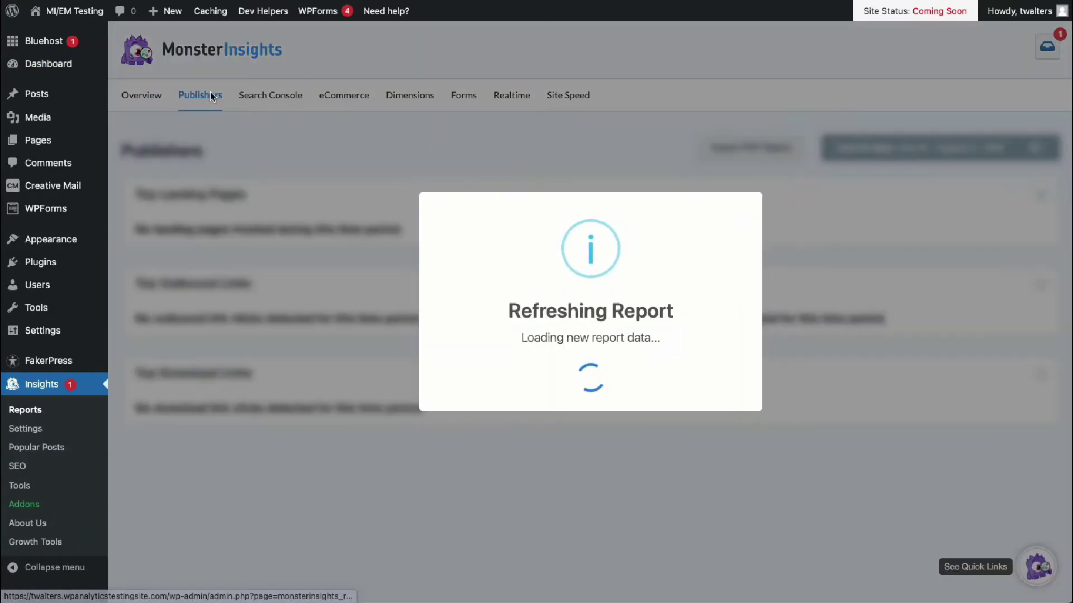
scroll(1066, 180, down, 1)
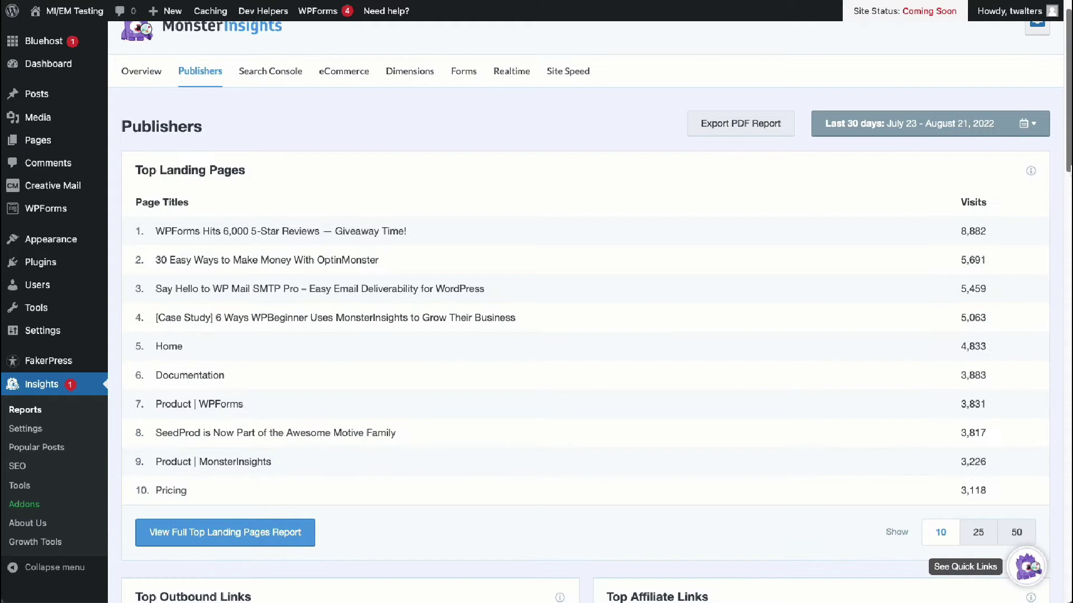
scroll(1056, 213, down, 2)
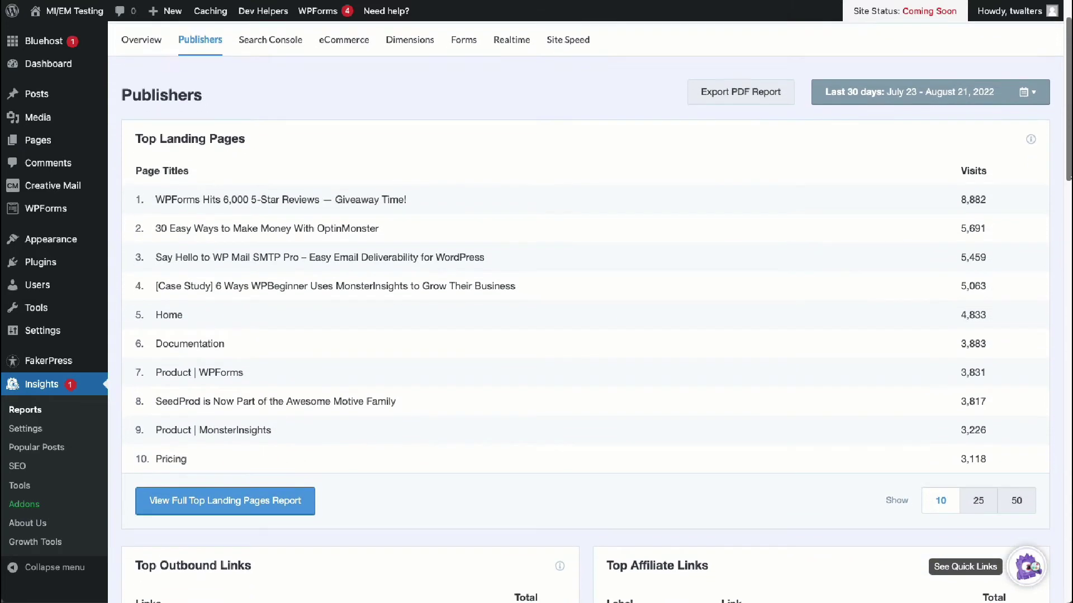
scroll(1056, 212, down, 5)
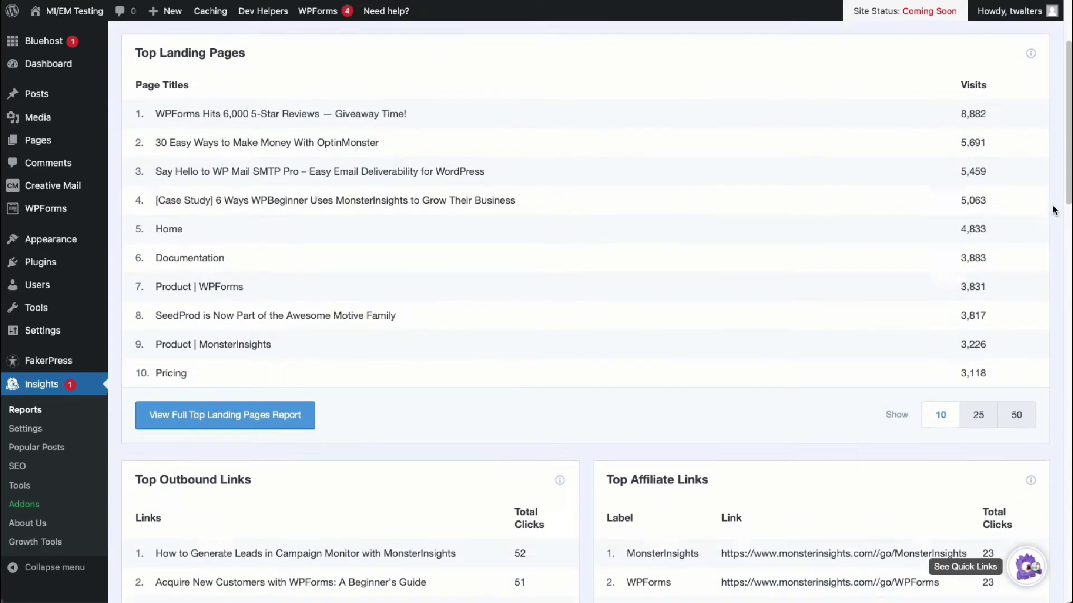
scroll(1054, 210, down, 6)
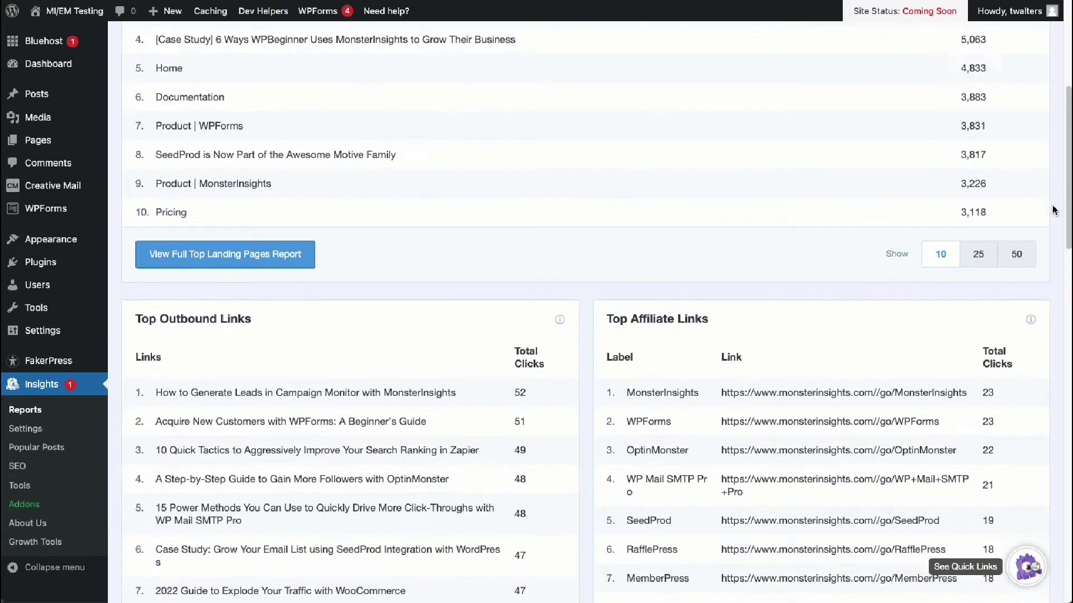
scroll(1053, 210, down, 6)
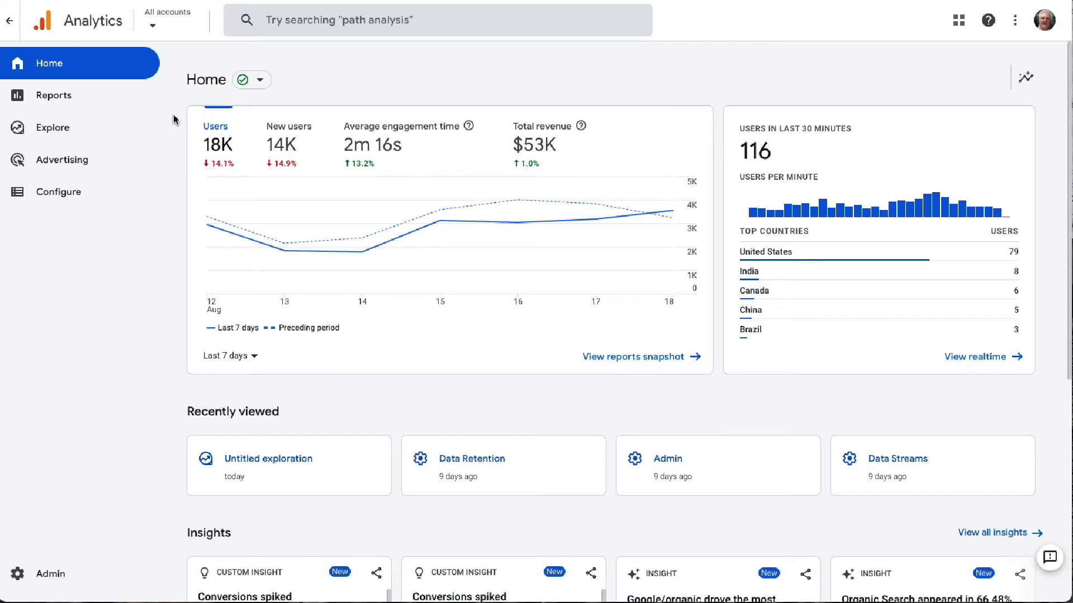
Create a blank exploration and rename it 'Outbound Link Report'.
click(56, 131)
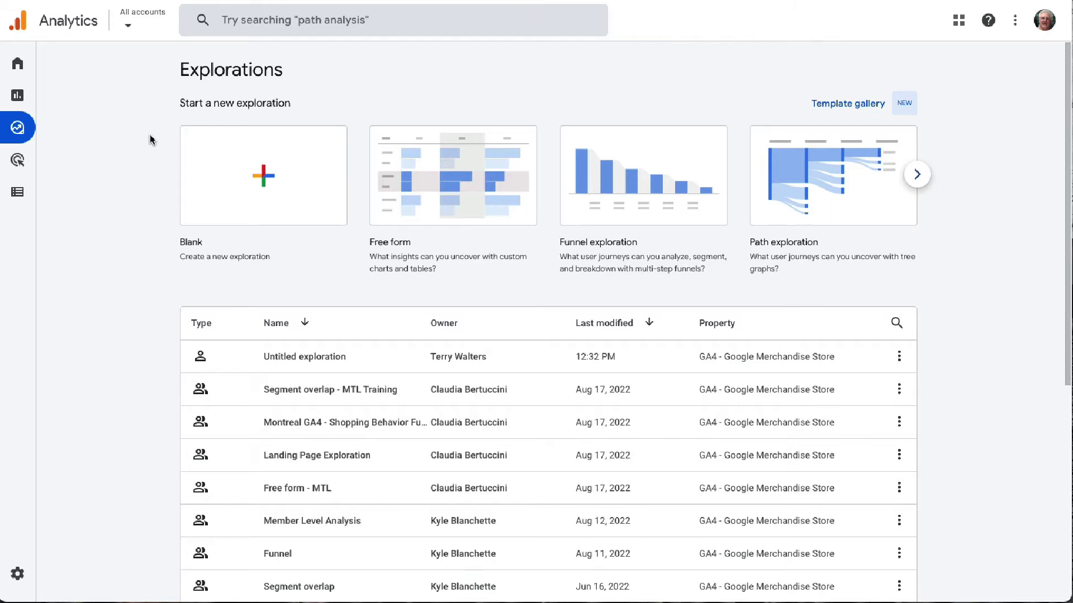
click(267, 183)
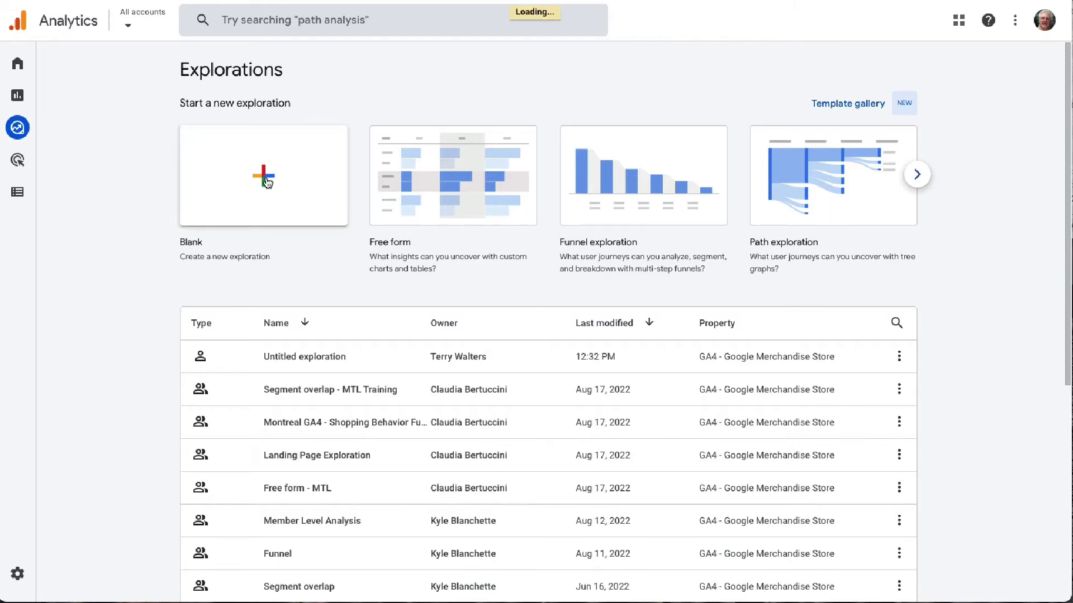
click(91, 100)
key(ctrl+a)
text(Ou)
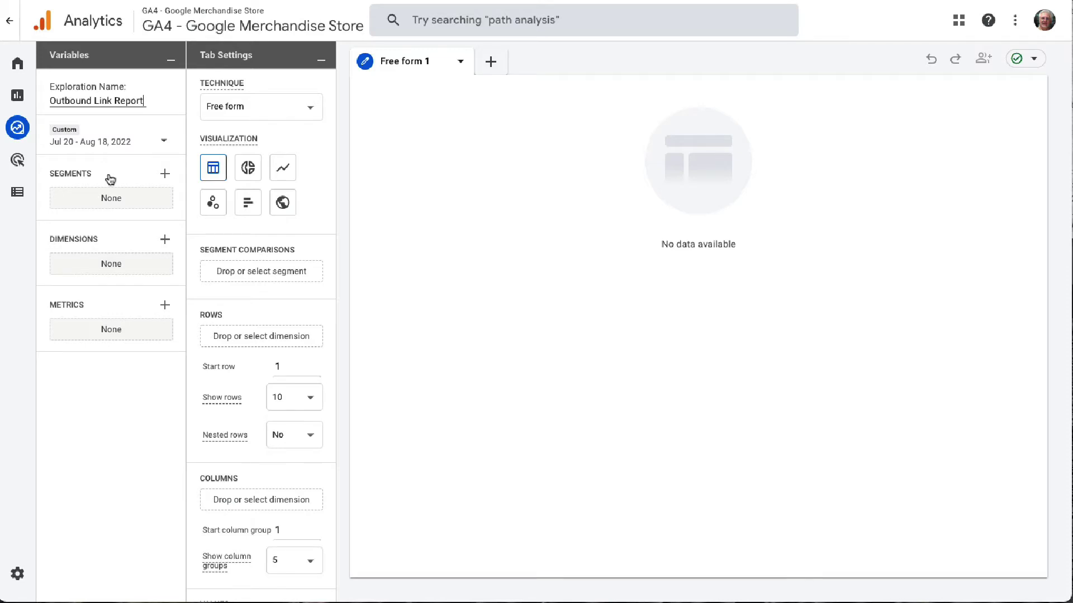
Tick the Event name, Link text and Page title dimensions in the dimension picker.
click(165, 240)
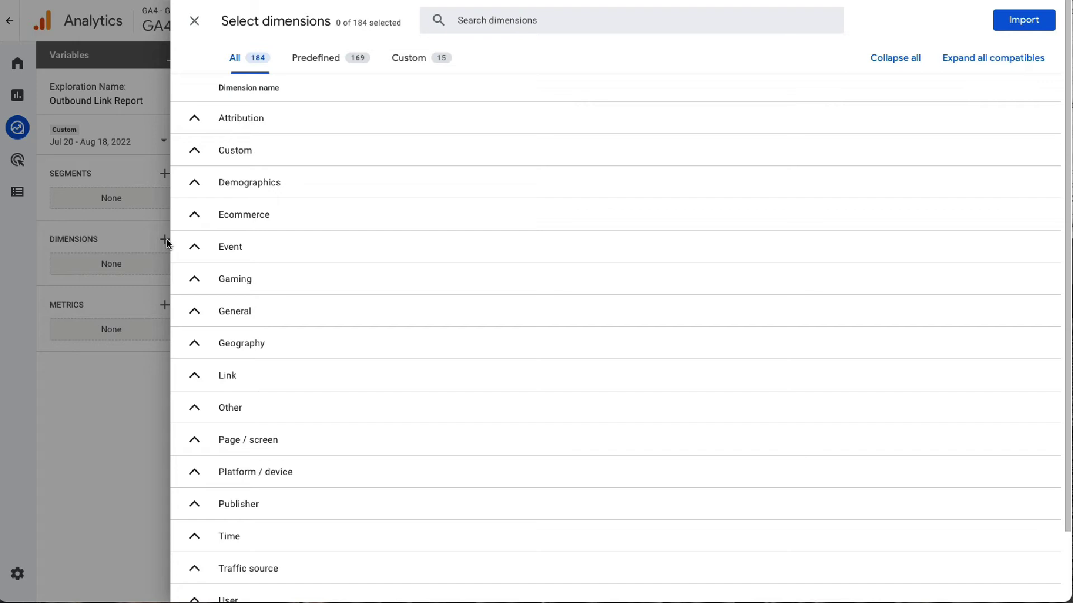
click(194, 247)
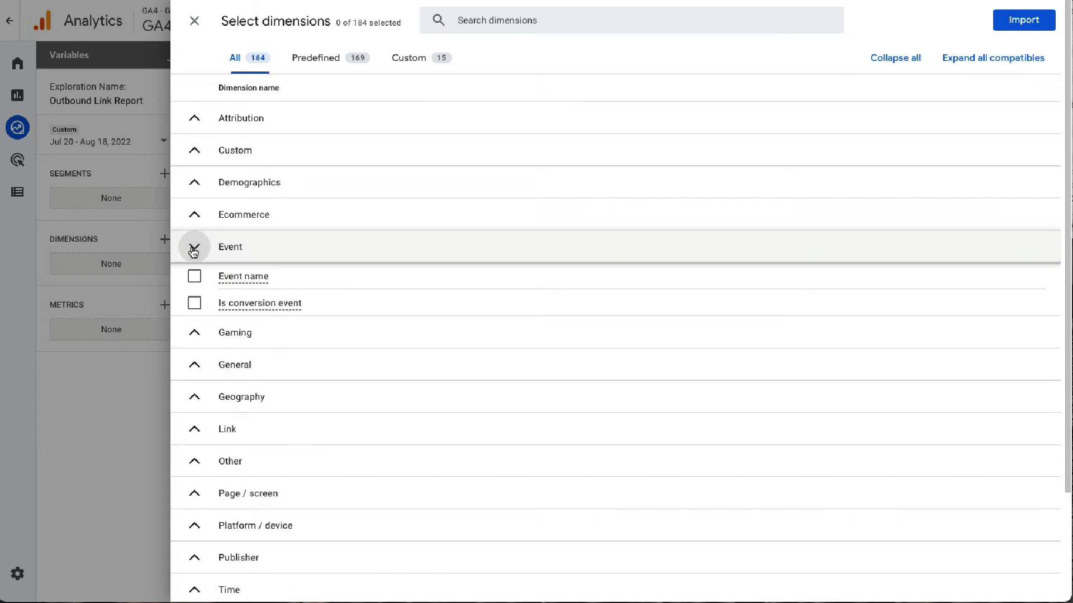
click(194, 266)
click(194, 247)
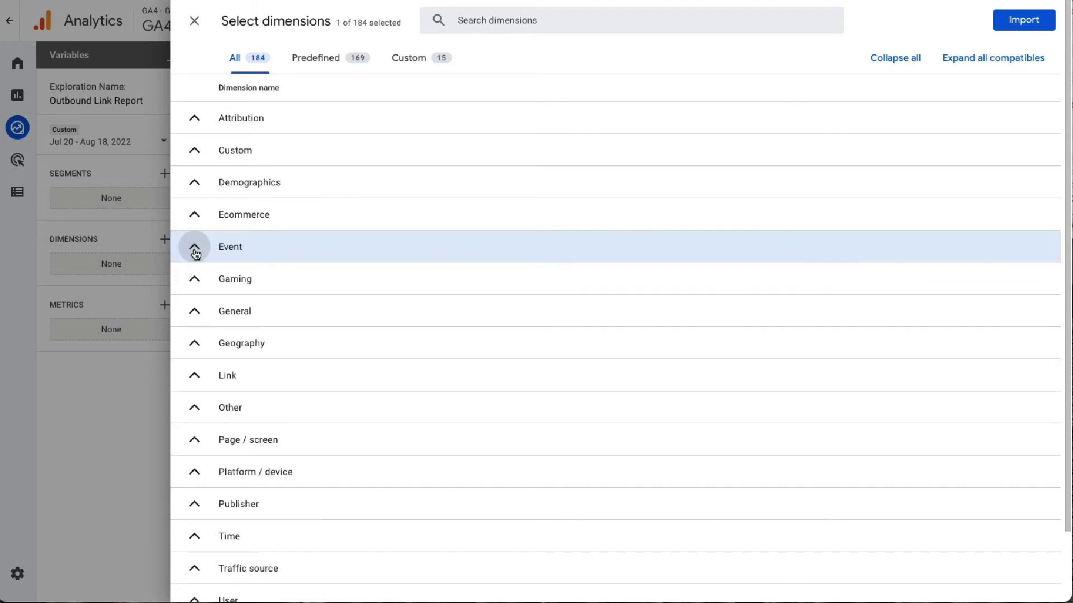
click(194, 375)
click(195, 489)
click(194, 376)
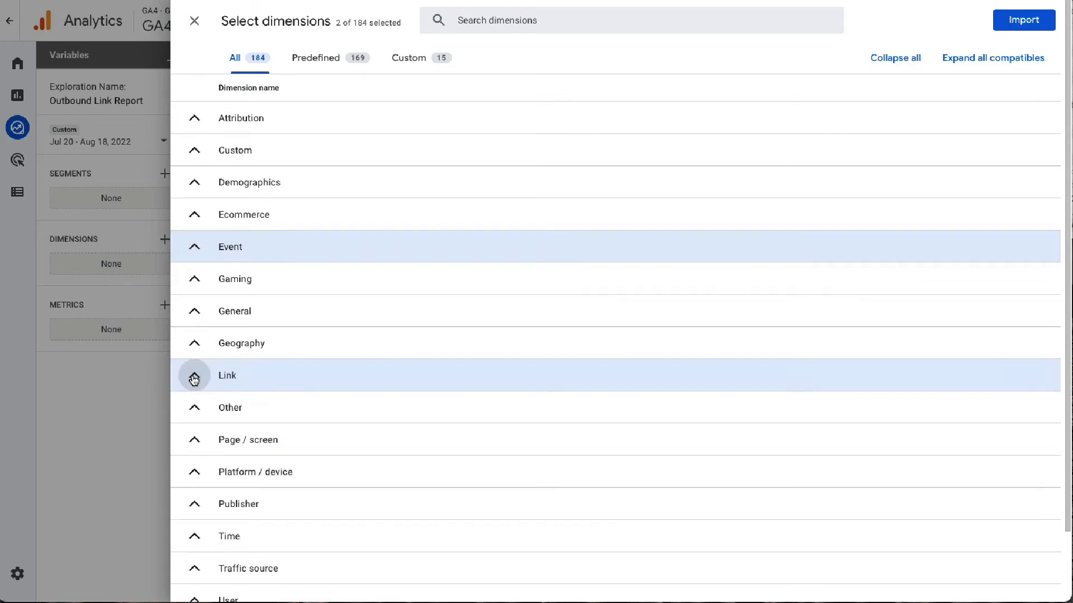
scroll(304, 397, down, 2)
click(340, 366)
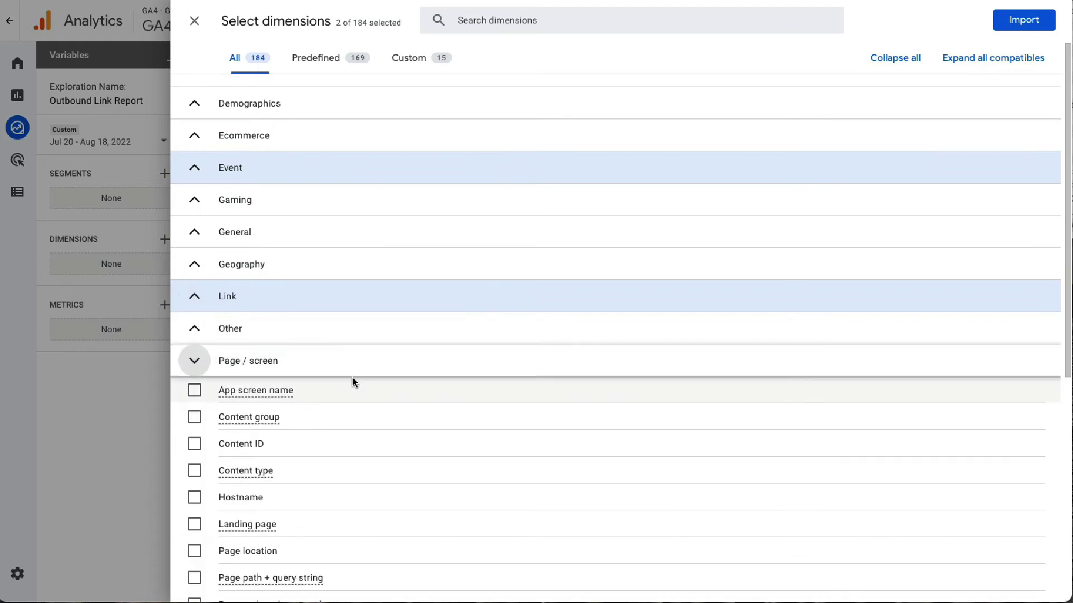
scroll(354, 378, down, 4)
click(194, 428)
click(194, 132)
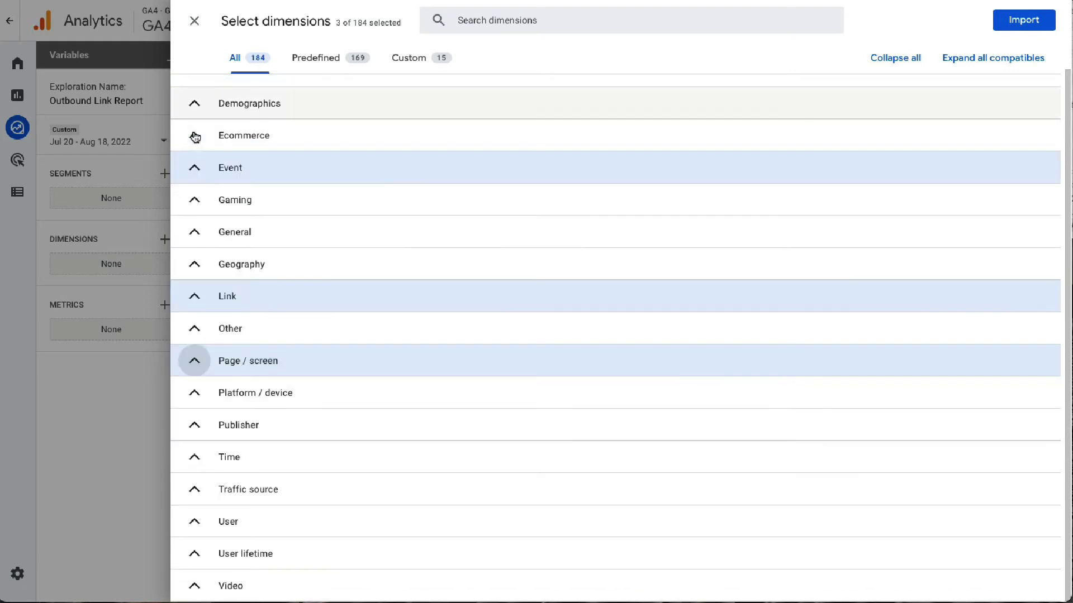
Search for and tick the Outbound dimension, then import all four dimensions.
click(487, 20)
text(out)
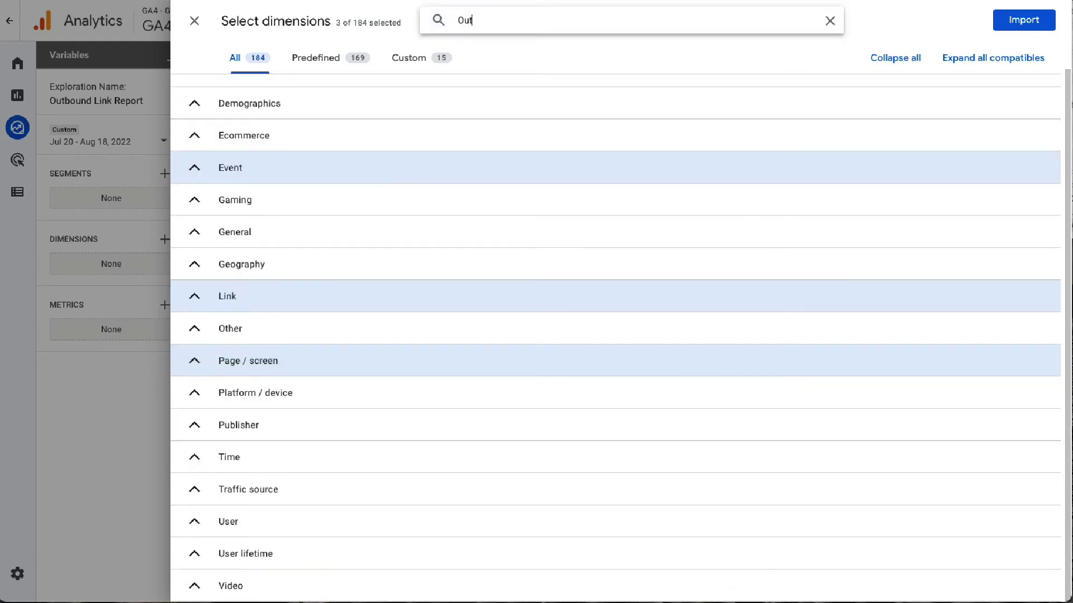
text(bound)
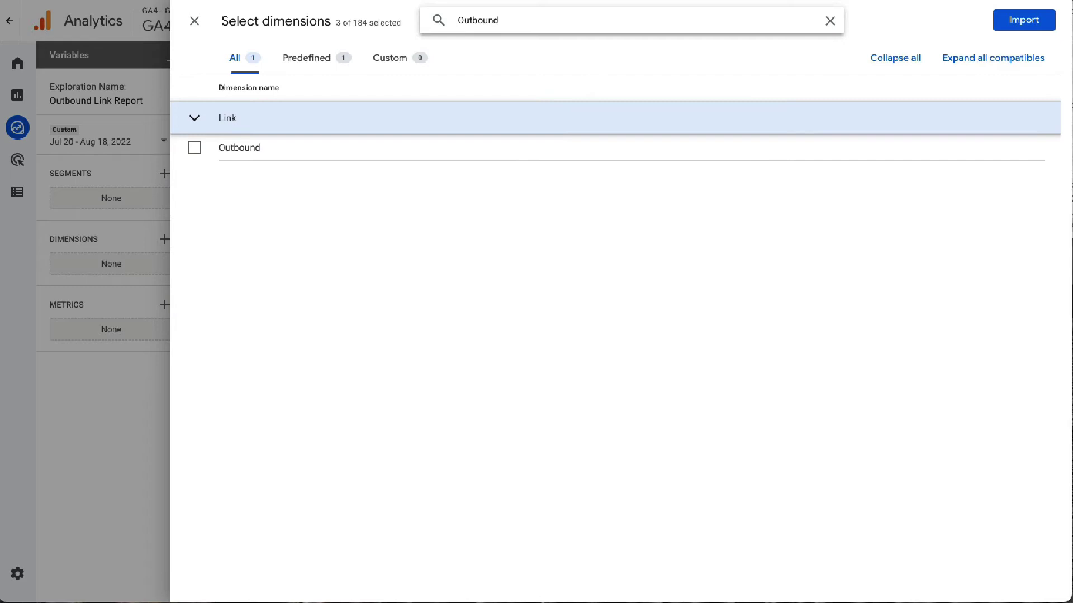
click(194, 148)
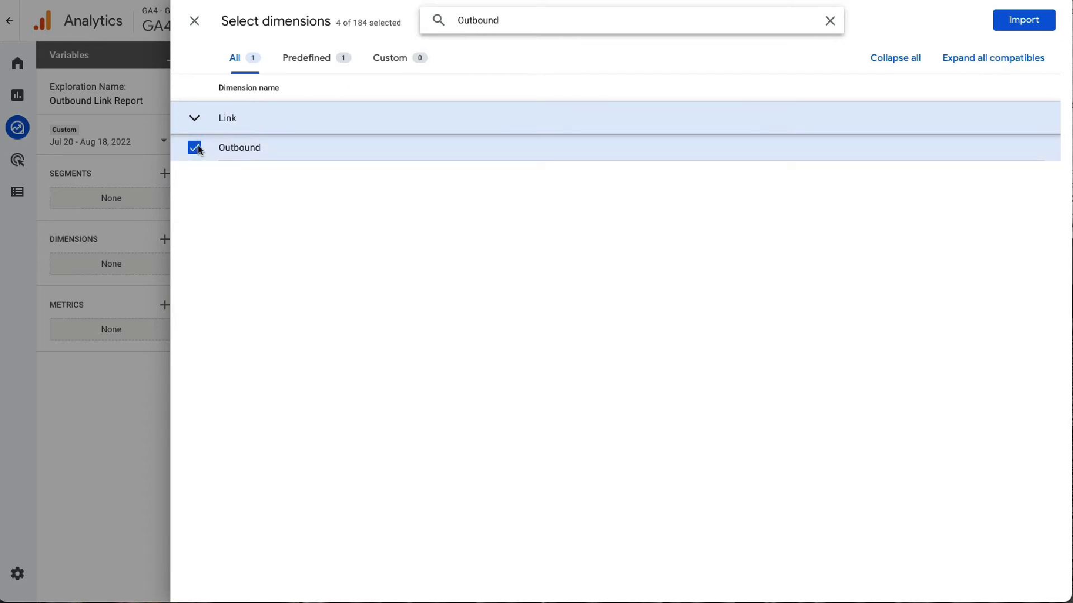
click(1023, 26)
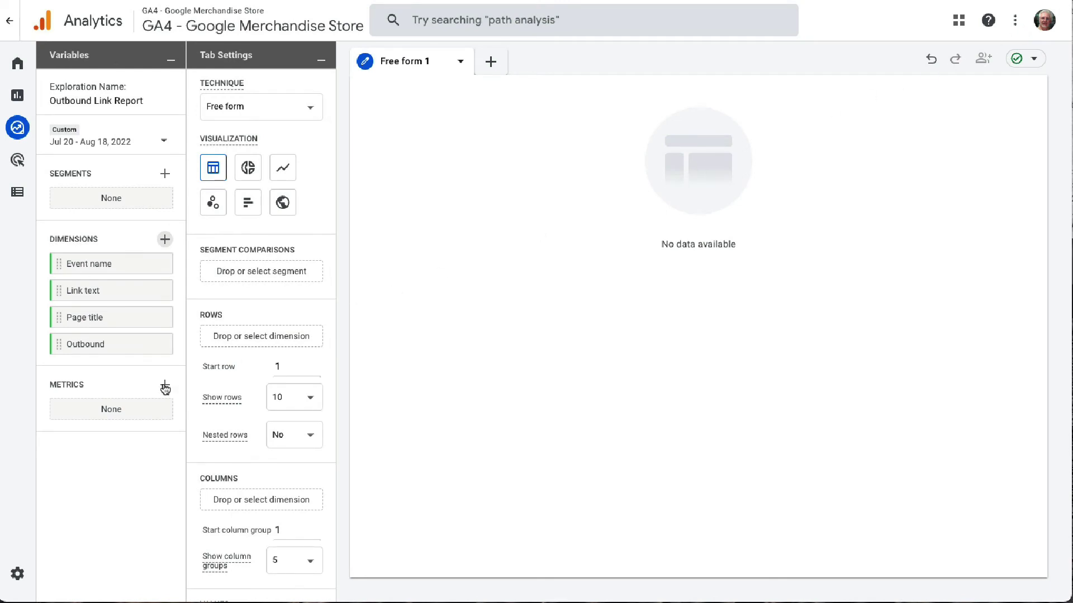
Import the Event count metric from the Event group into the exploration.
click(165, 386)
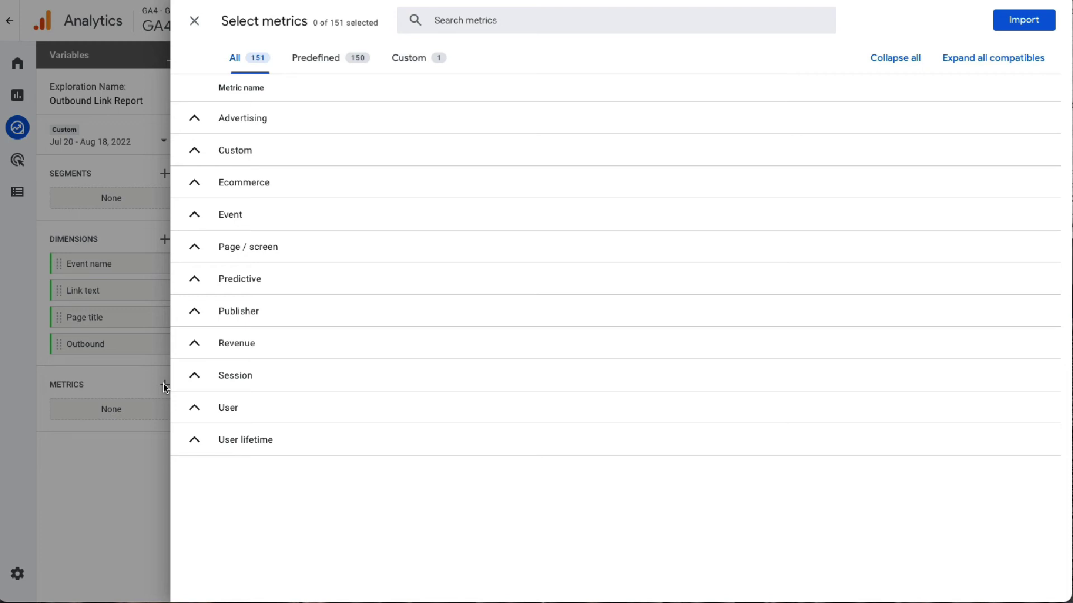
click(195, 226)
key(Tab)
key(Tab)
key(space)
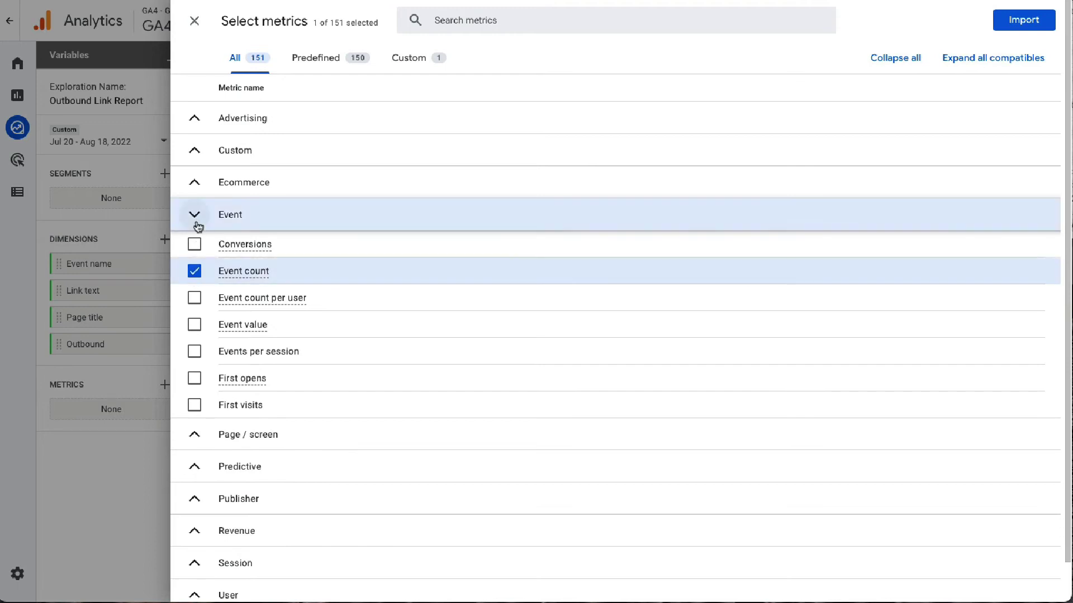
click(195, 216)
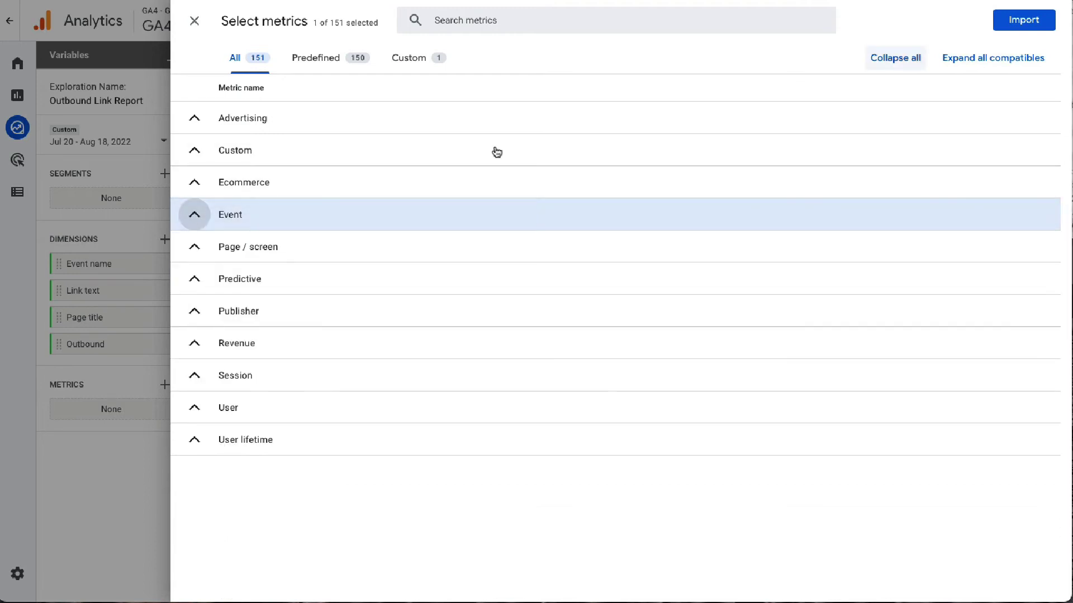
click(1010, 27)
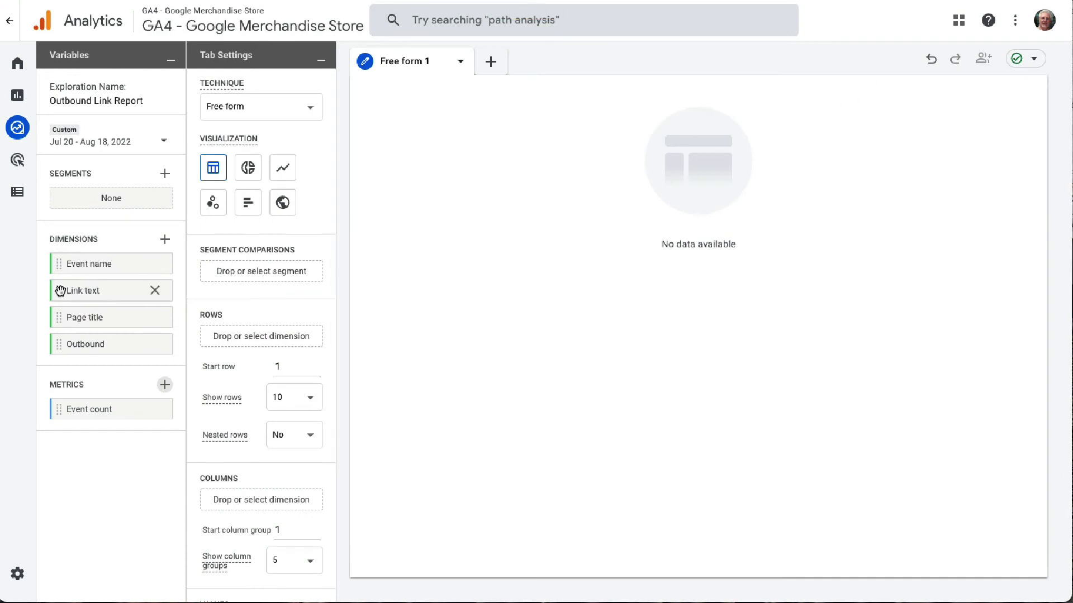
Place Link text and Page title in Rows, Event count in Values, and Event name in Filters.
drag(60, 291, 233, 336)
drag(58, 317, 214, 365)
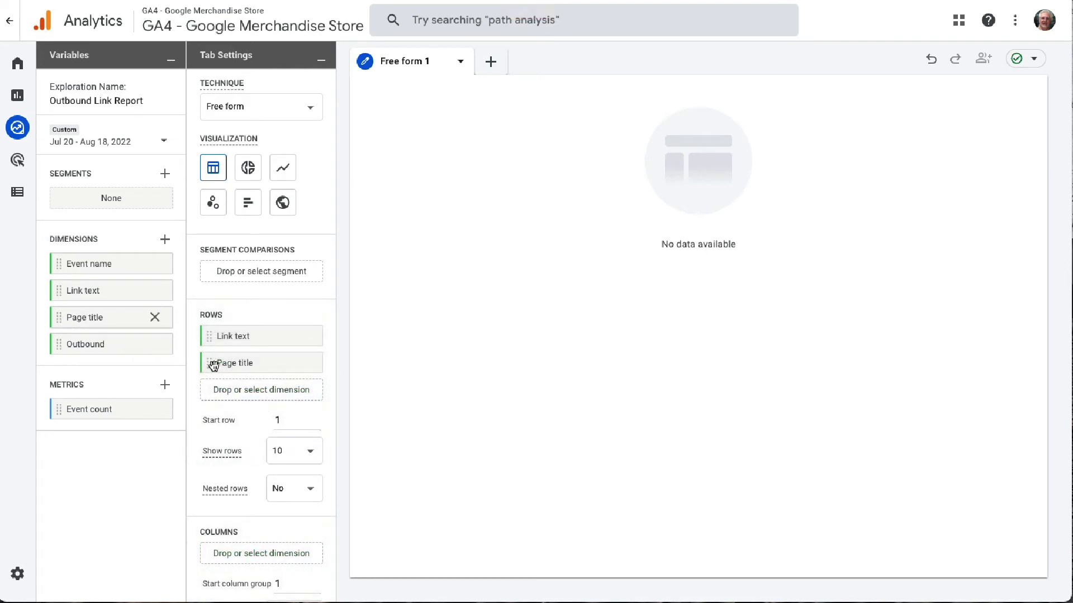
drag(332, 320, 351, 489)
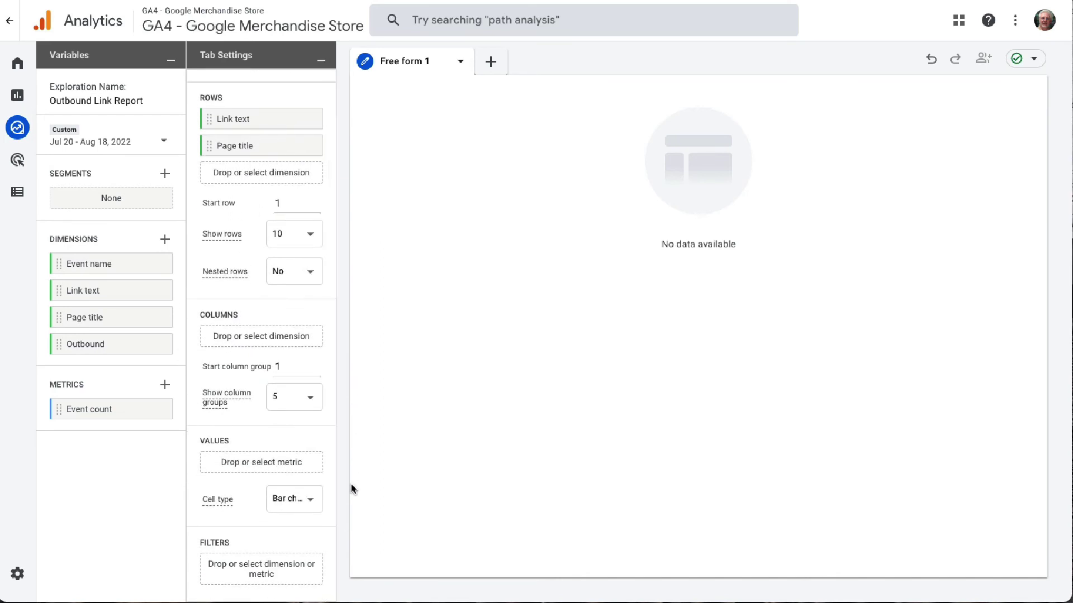
drag(59, 410, 215, 467)
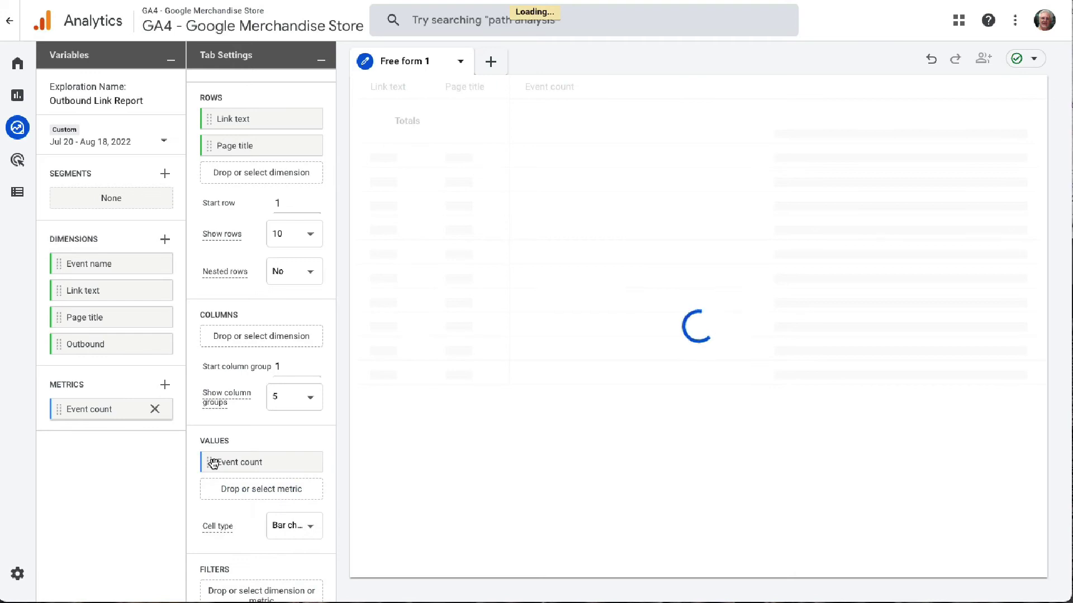
drag(330, 441, 332, 505)
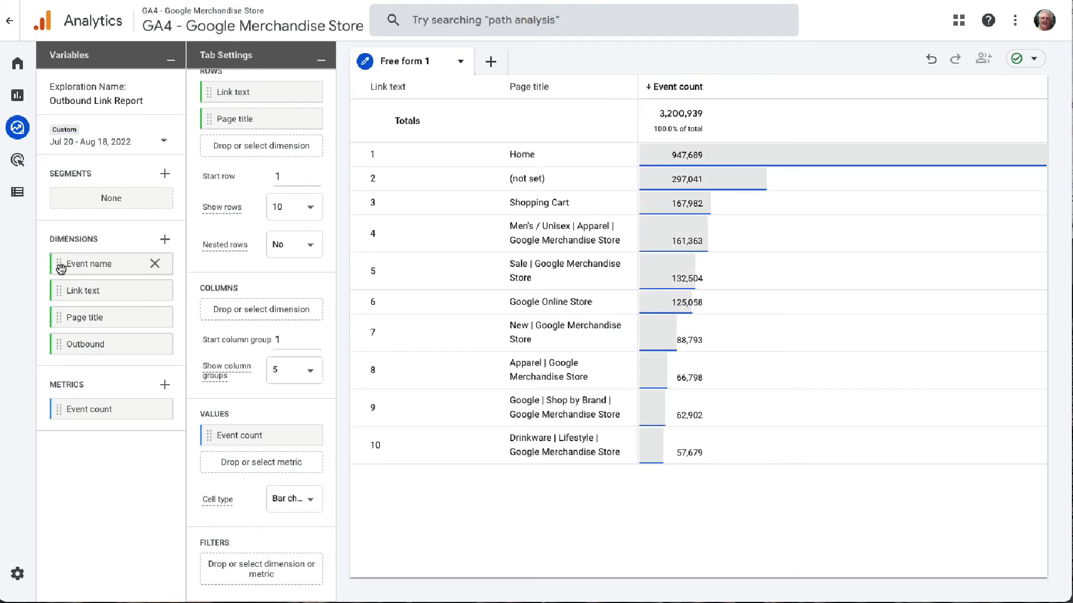
drag(58, 266, 262, 567)
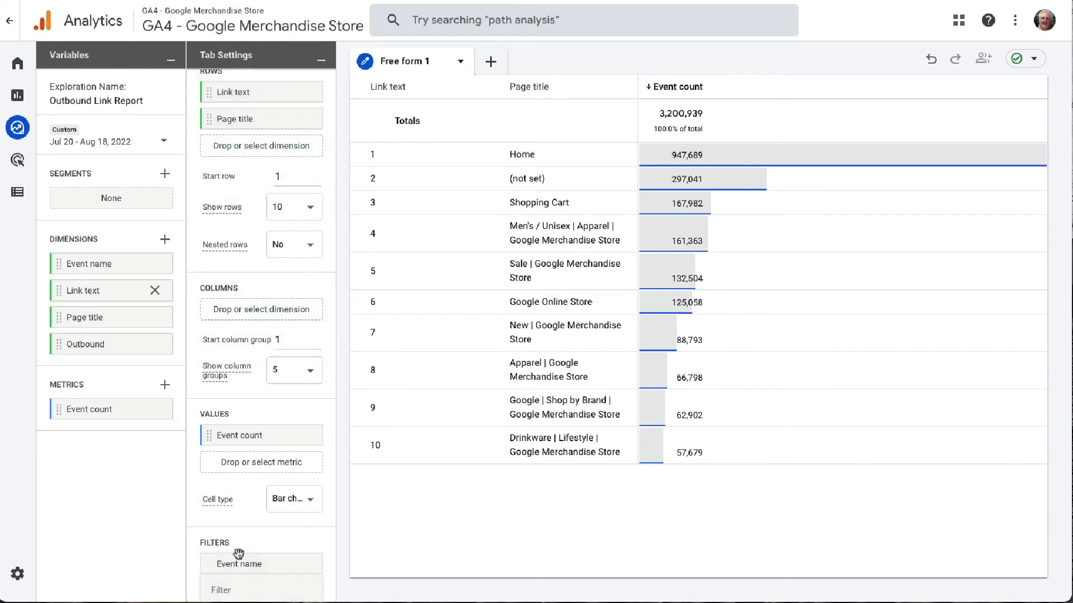
Apply an Event name filter that exactly matches 'click'.
scroll(331, 512, down, 2)
scroll(331, 512, down, 2)
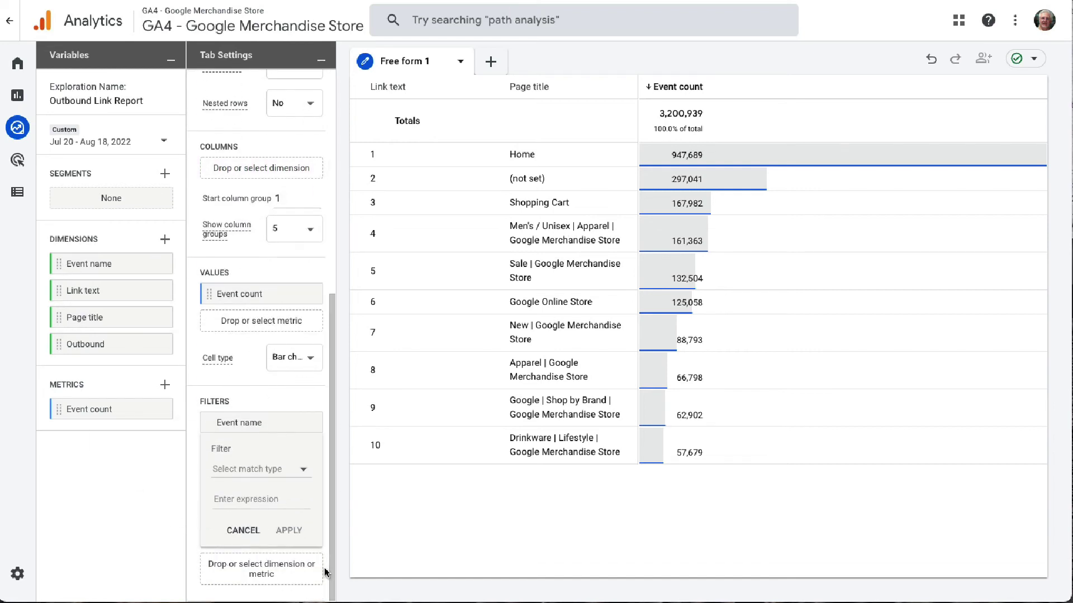
click(297, 471)
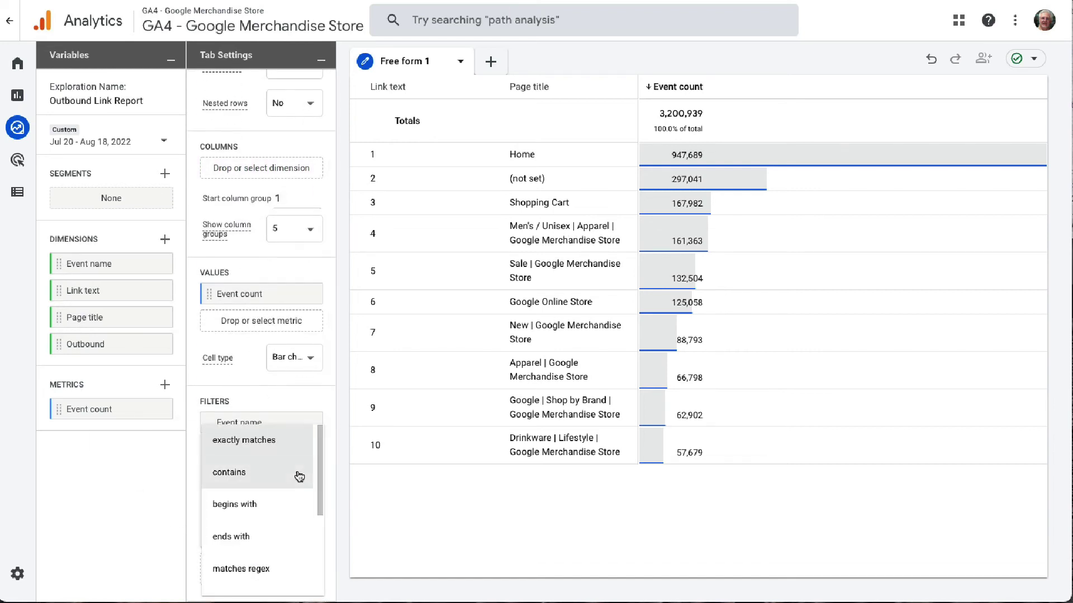
click(263, 441)
click(237, 498)
text(click)
click(289, 530)
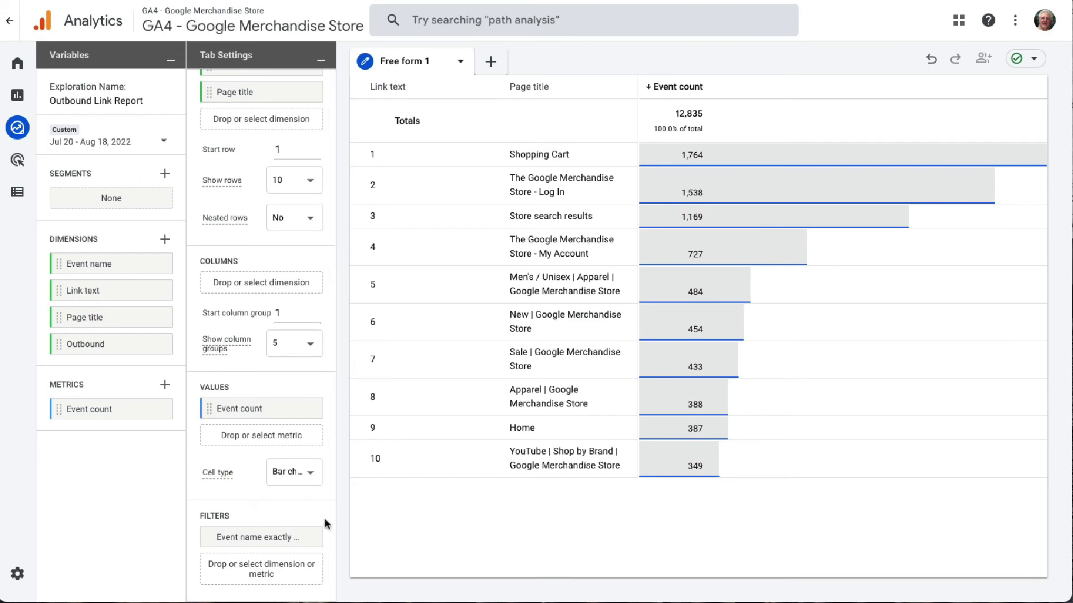
Add an Outbound filter that exactly matches 'true' and apply it.
drag(60, 347, 222, 583)
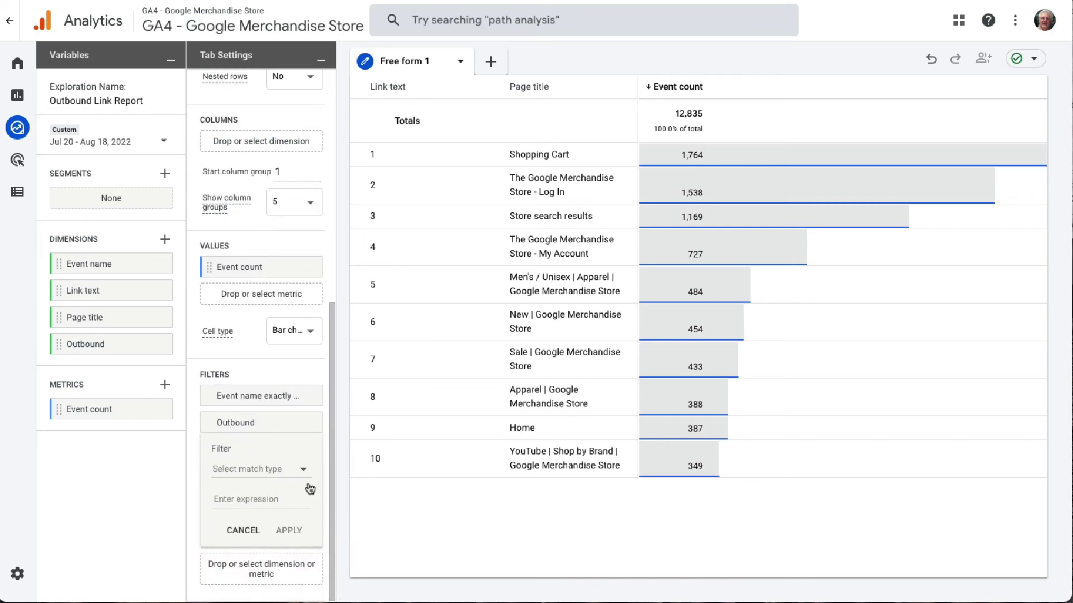
click(307, 473)
click(270, 441)
click(256, 499)
text(true)
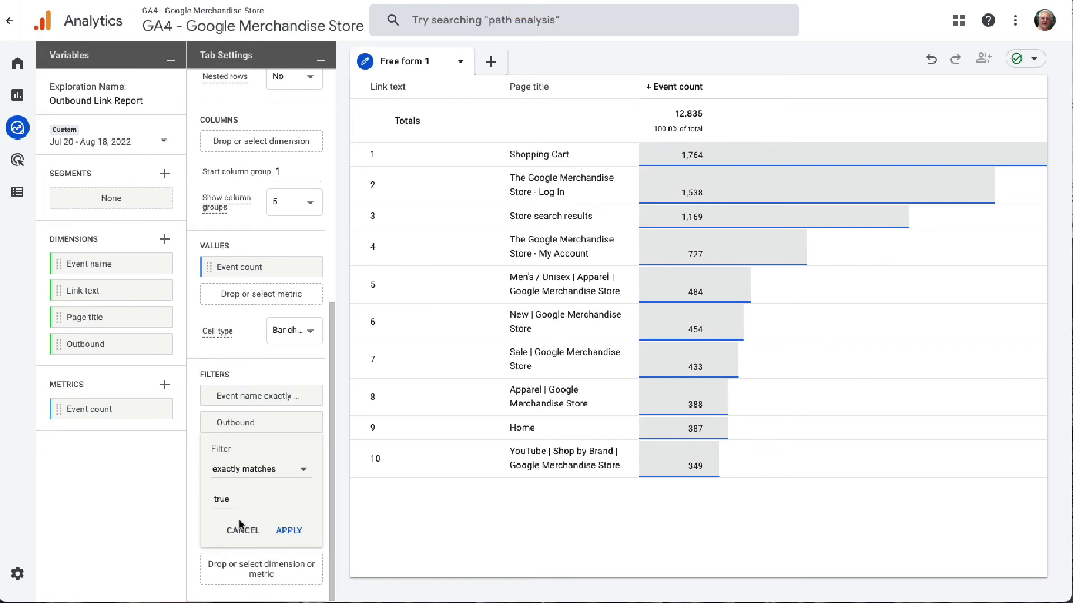
click(289, 530)
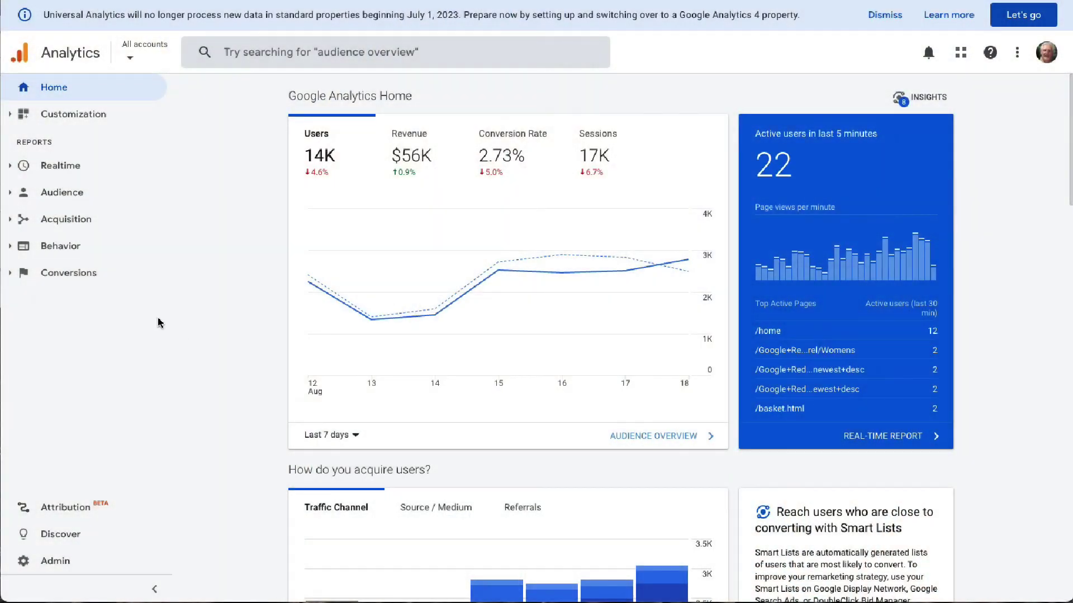
Open the Universal Analytics Top Events report narrowed to the Outbound-link category.
click(59, 246)
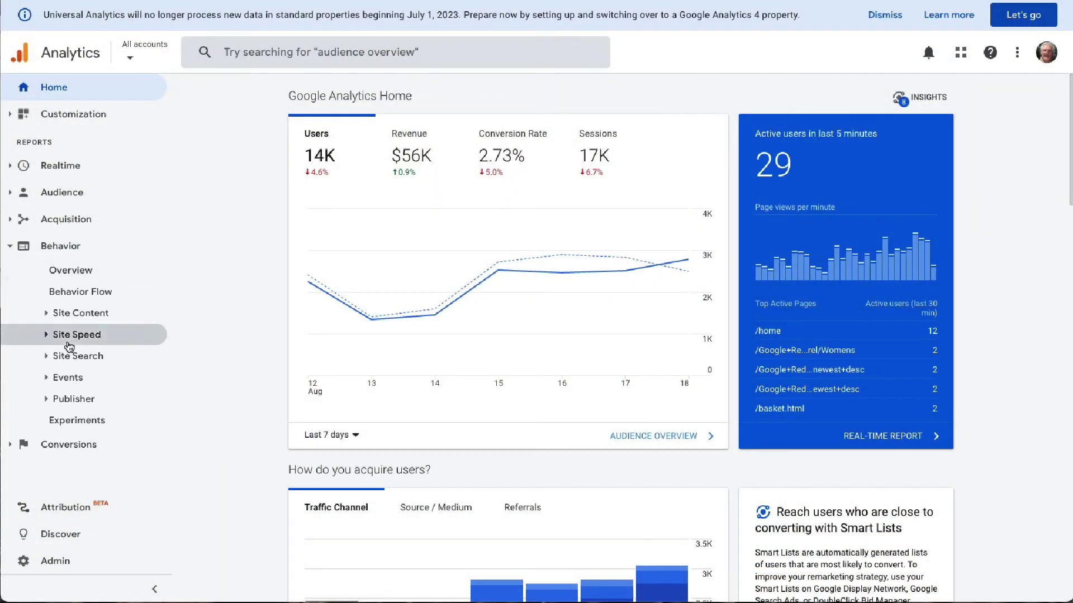
click(67, 378)
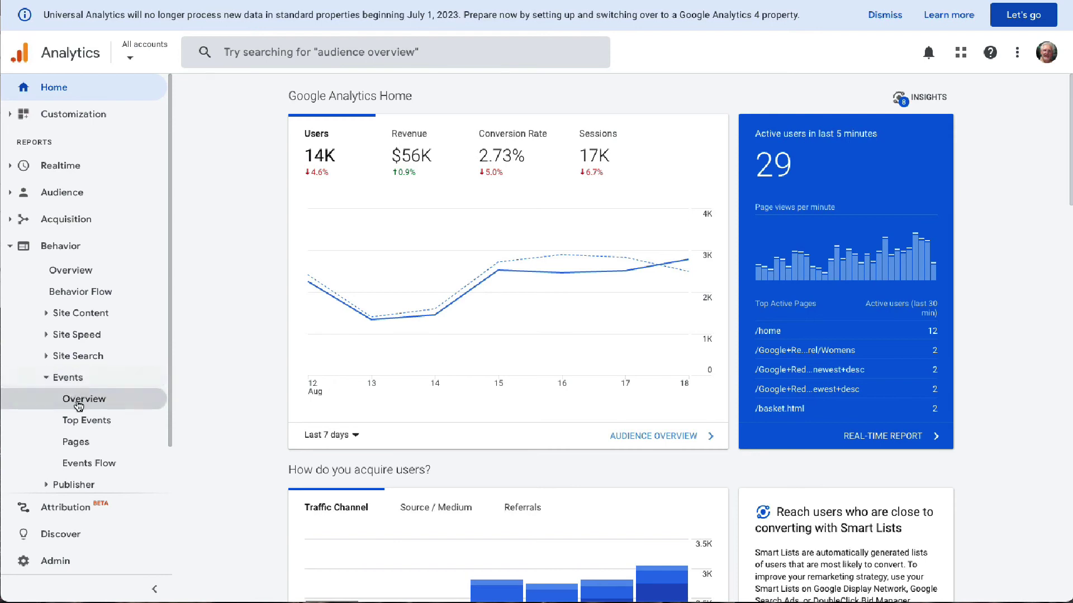
click(83, 423)
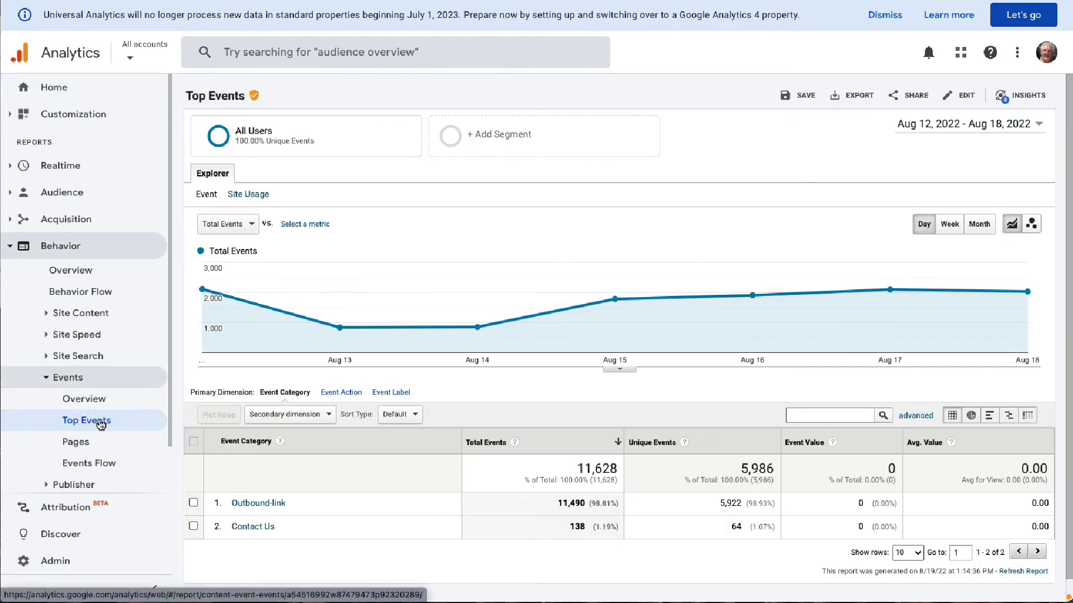
click(276, 505)
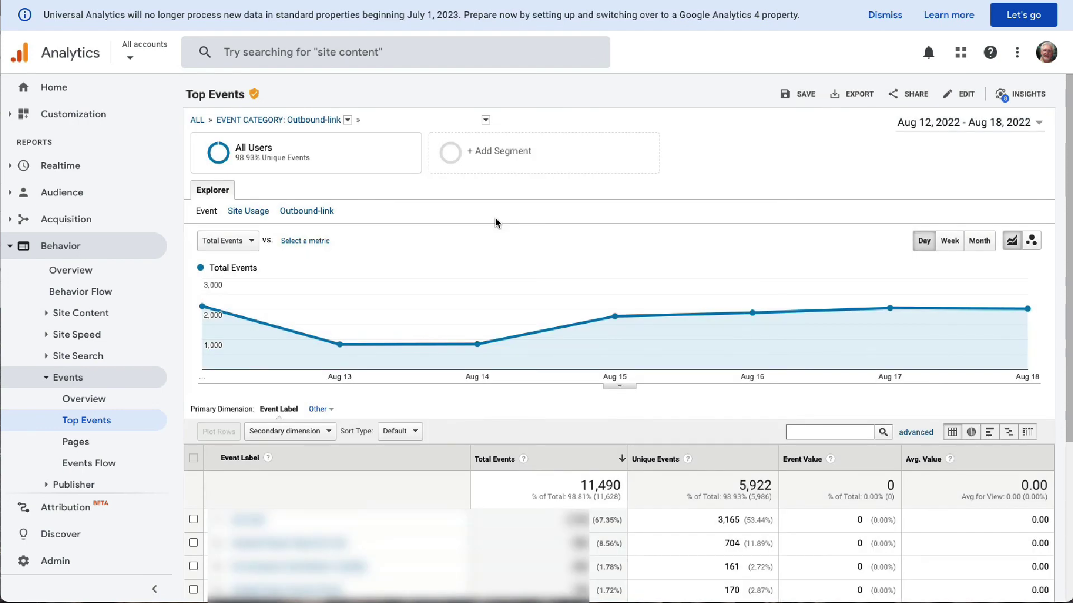
Open the Secondary dimension list and expand the Acquisition dimensions.
click(327, 439)
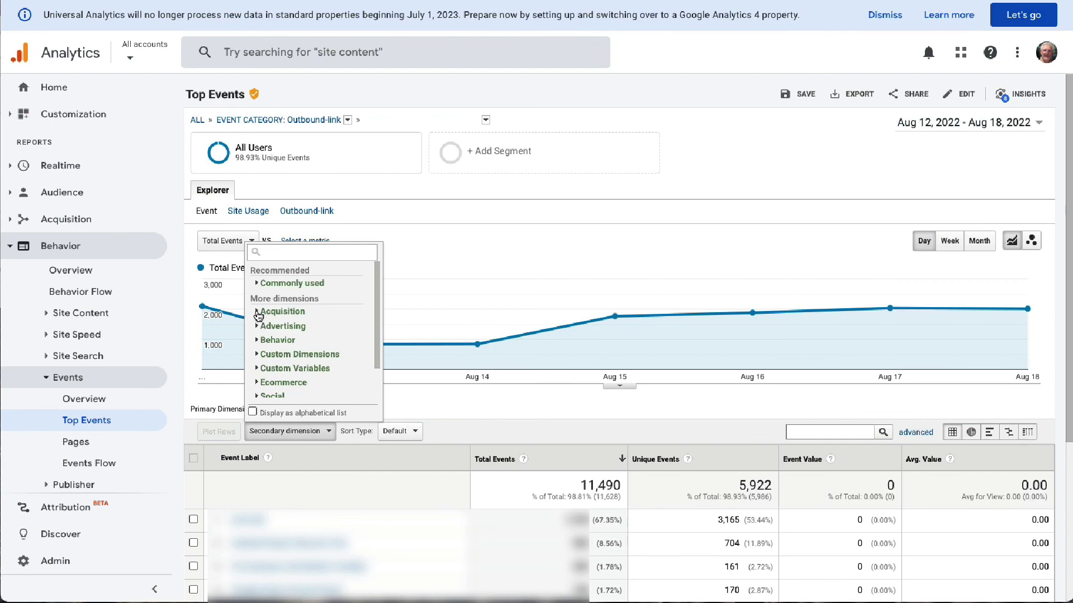
click(259, 312)
scroll(287, 362, down, 2)
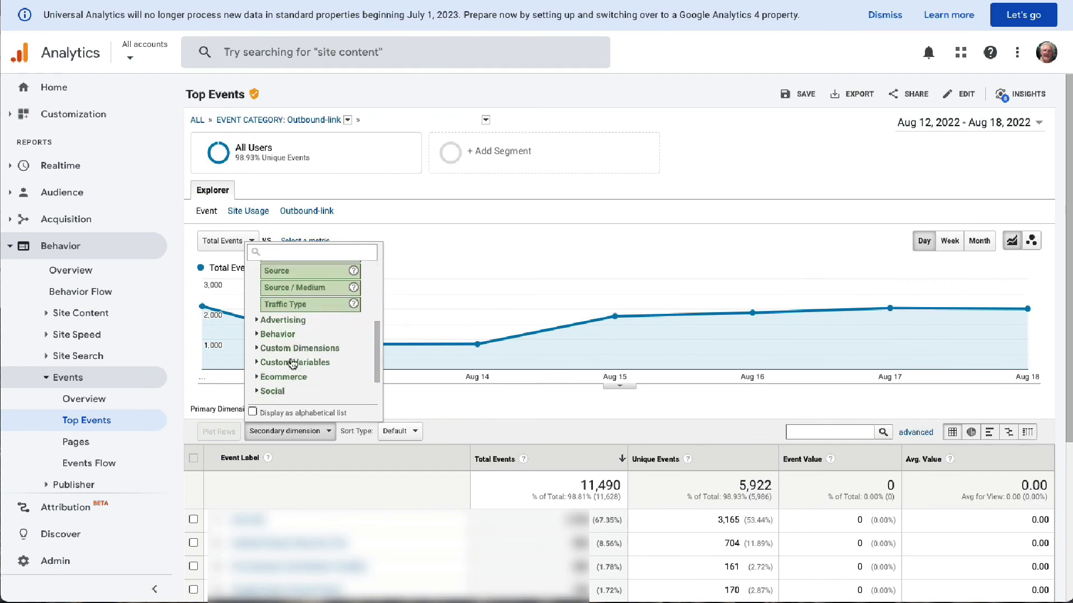